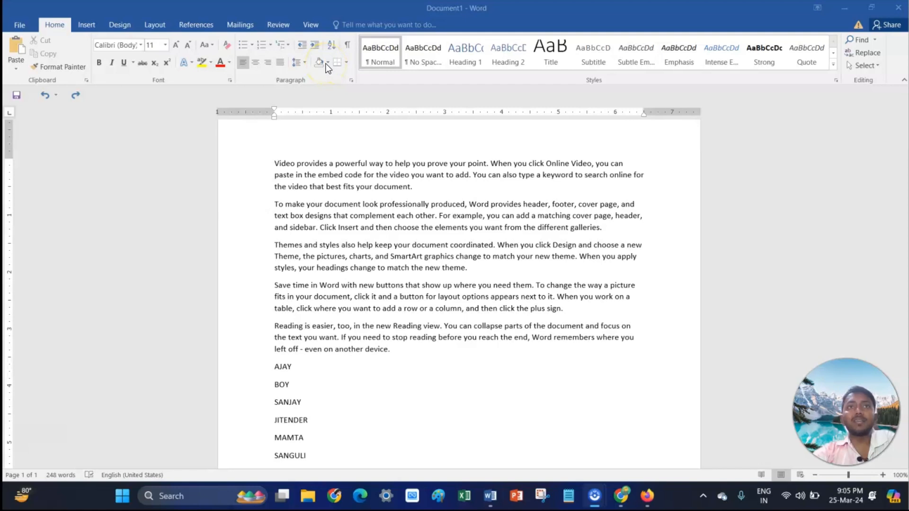
# - Shade the first paragraph with yellow background shading
pyautogui.click(327, 64)
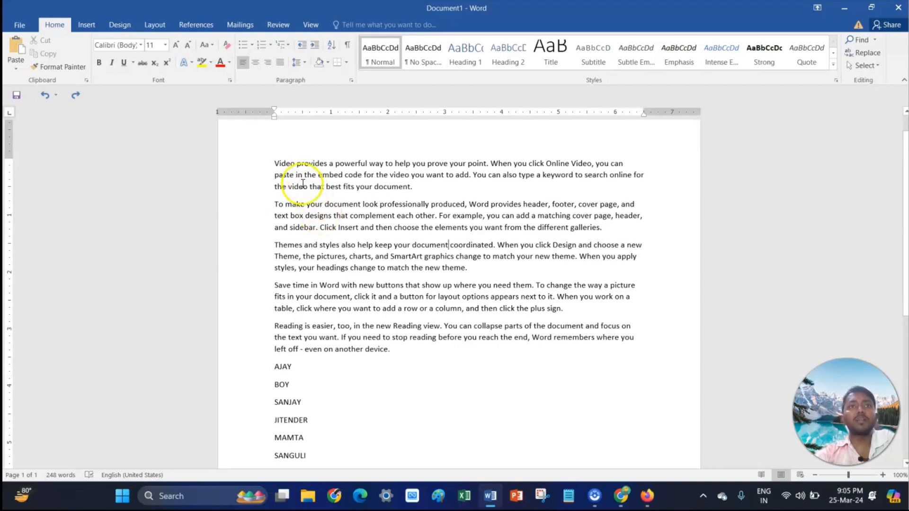
pyautogui.moveTo(276, 164); pyautogui.dragTo(426, 193)
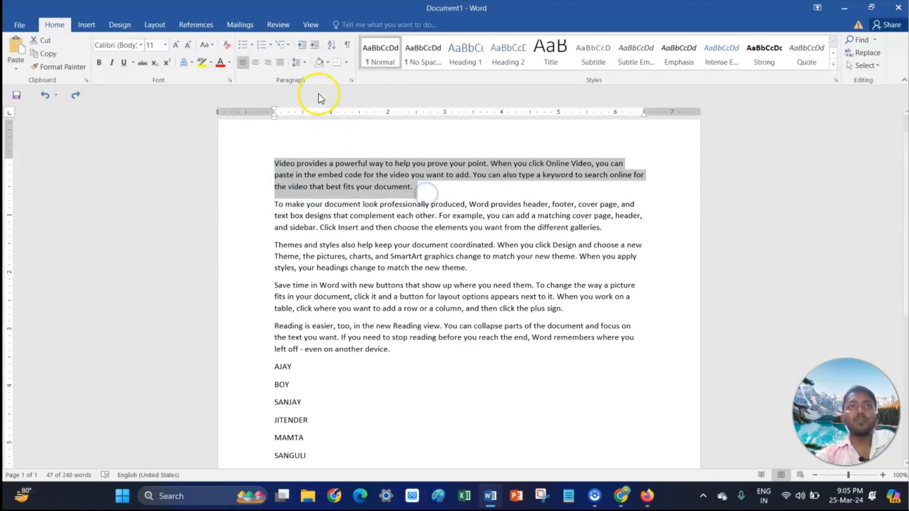
pyautogui.click(327, 62)
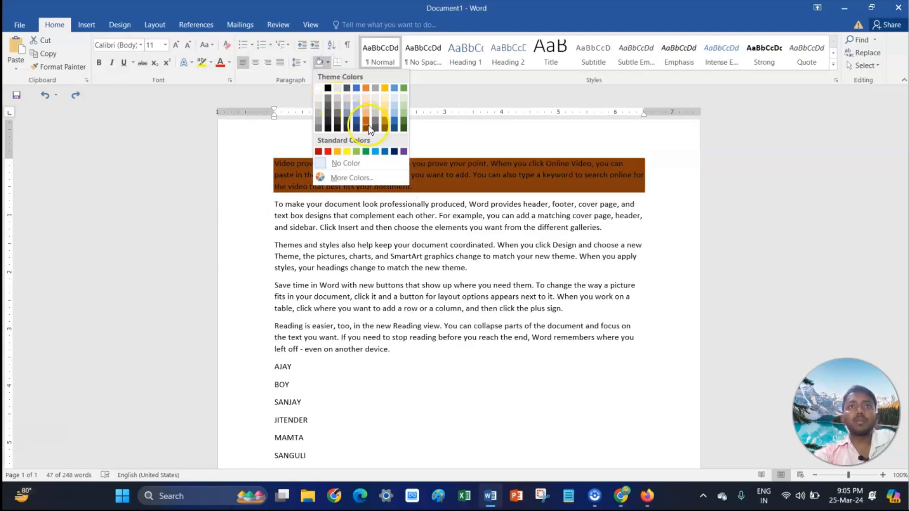
pyautogui.click(346, 149)
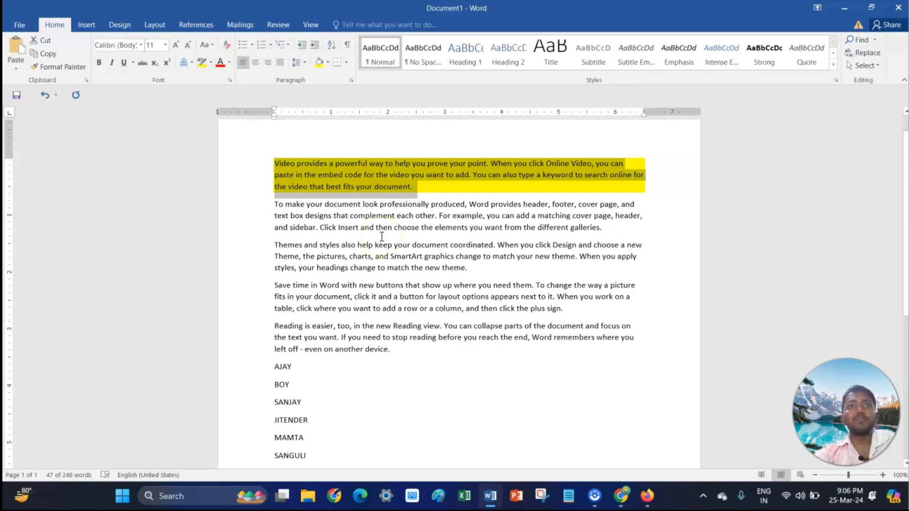
# - Select the second paragraph and shade it red
pyautogui.keyDown('ctrl'); pyautogui.click(278, 206); pyautogui.keyUp('ctrl')
pyautogui.moveTo(278, 206); pyautogui.dragTo(629, 236)
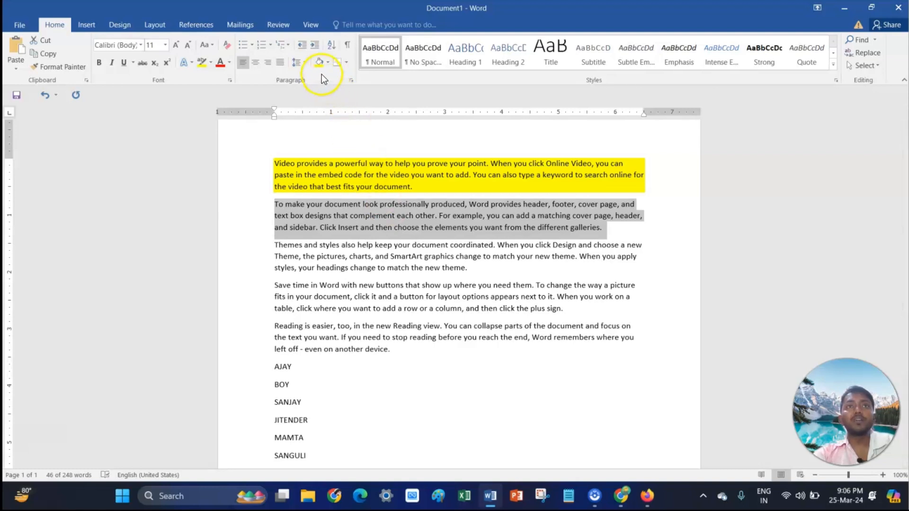
pyautogui.click(326, 63)
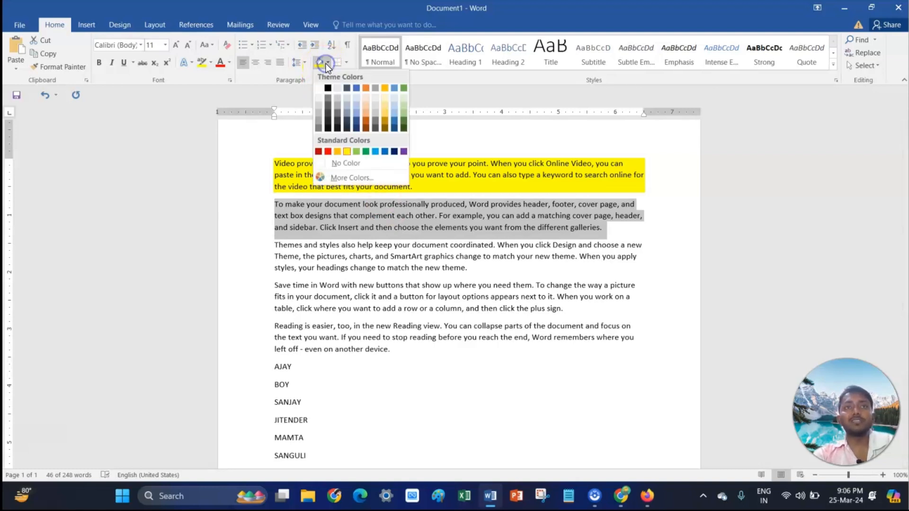
pyautogui.click(328, 151)
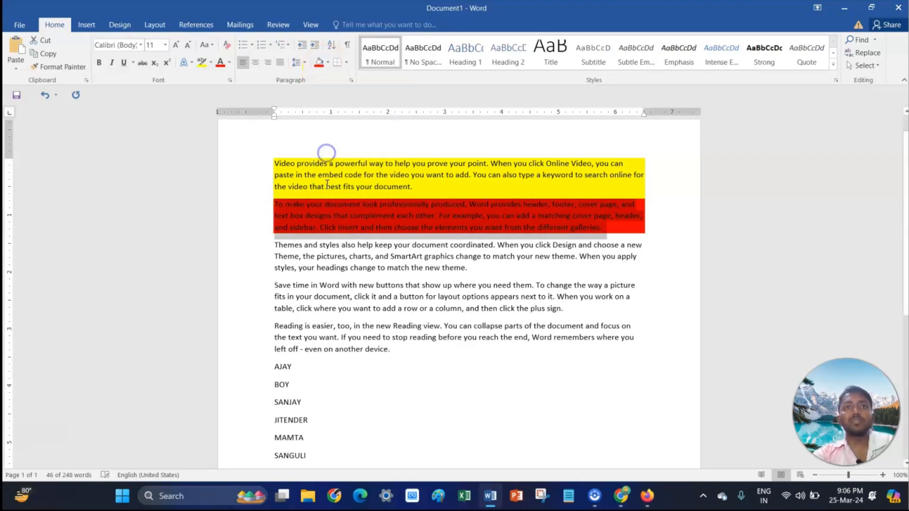
# - Open more shading colours for the second paragraph and set a custom RGB colour of 65, 191, 104
pyautogui.click(330, 61)
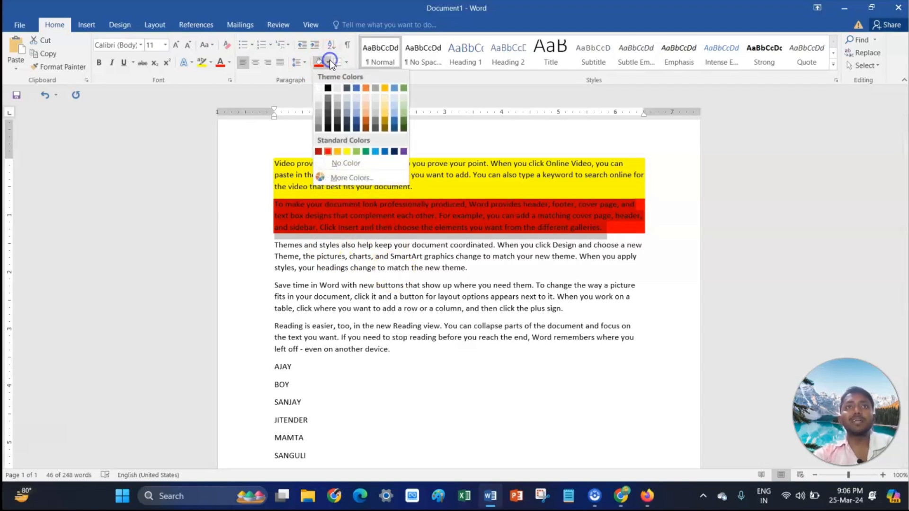
pyautogui.click(354, 178)
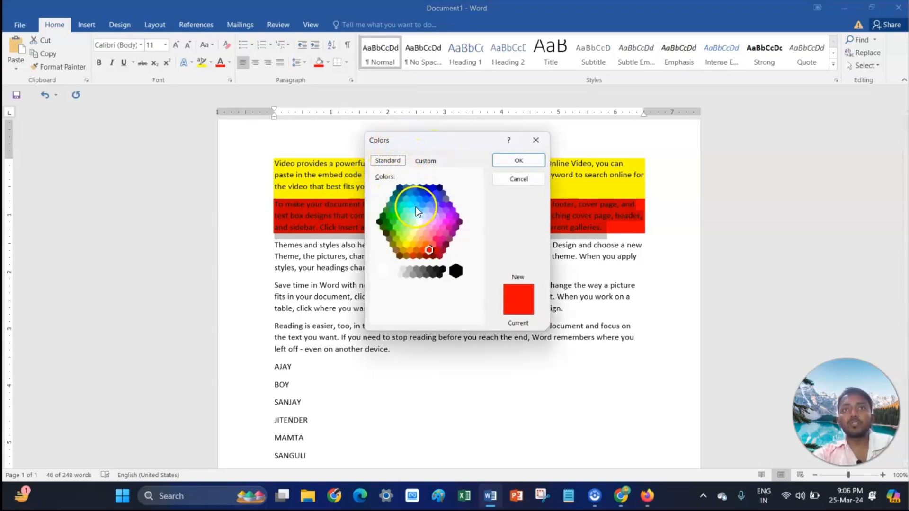
pyautogui.click(422, 160)
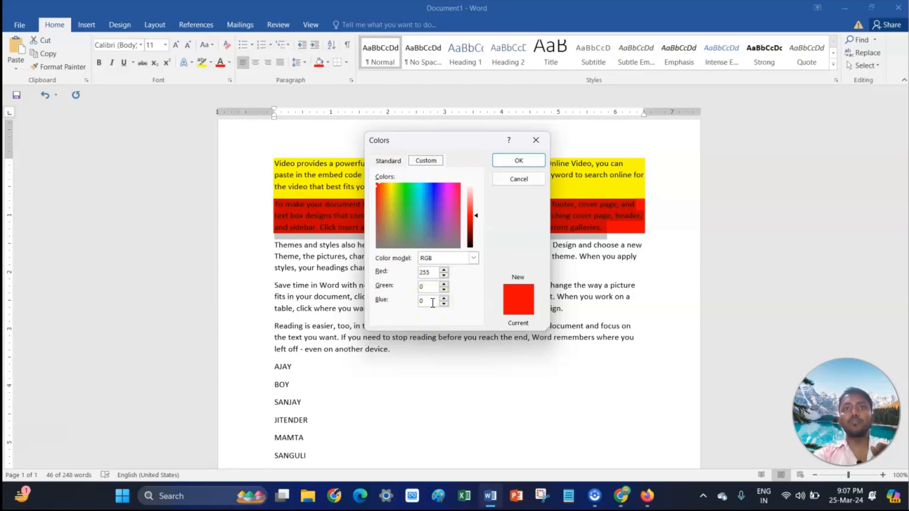
pyautogui.click(444, 290)
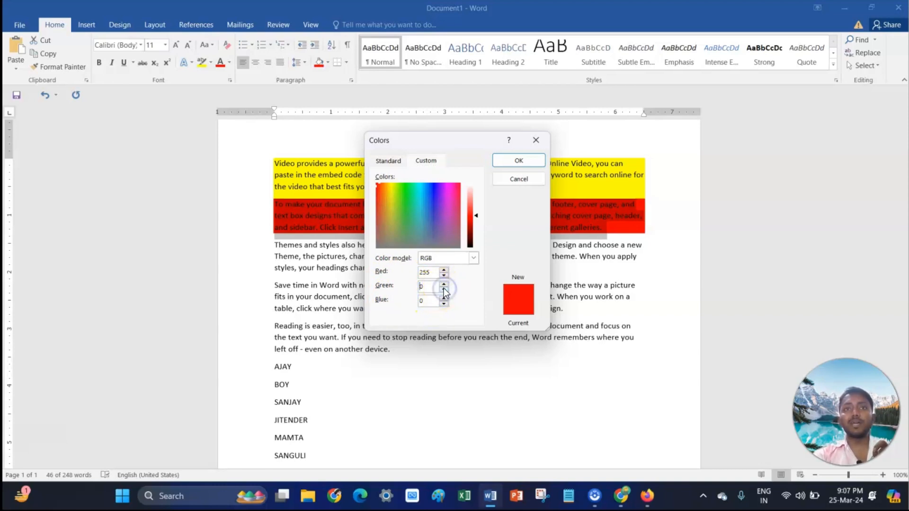
pyautogui.click(408, 215)
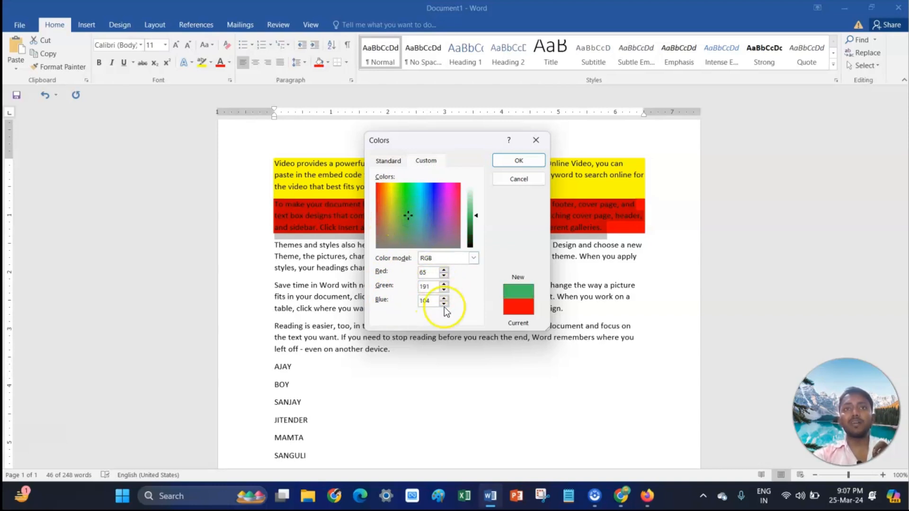
pyautogui.click(438, 288)
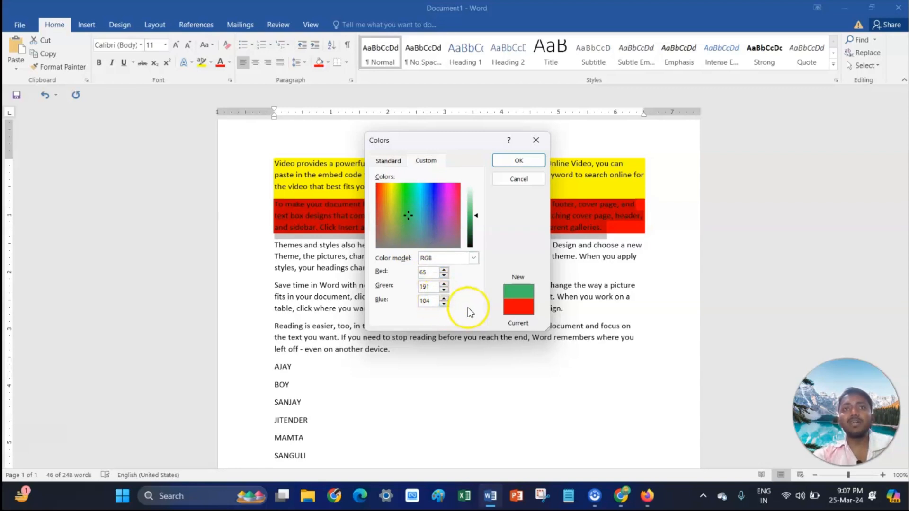
# - Pick a dark grey from the standard colour hexagon and apply it as the second paragraph's shading
pyautogui.click(394, 162)
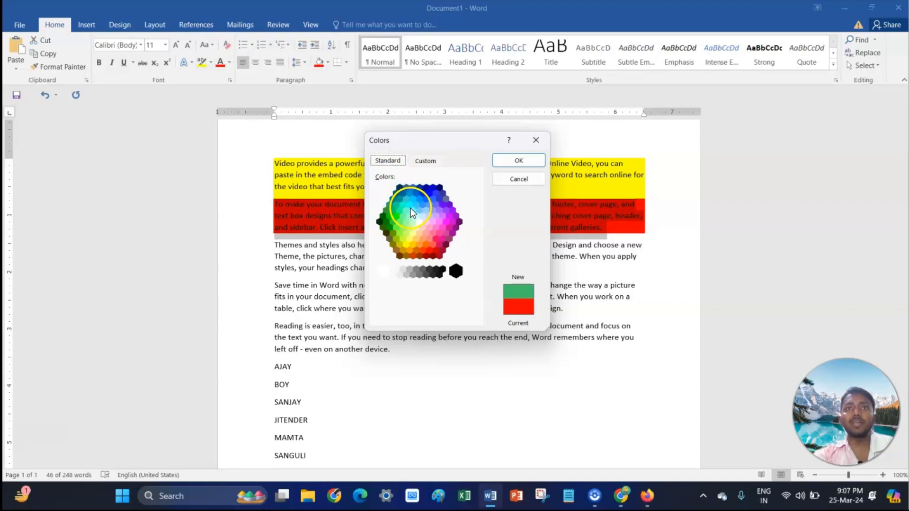
pyautogui.click(413, 205)
pyautogui.click(415, 250)
pyautogui.click(440, 254)
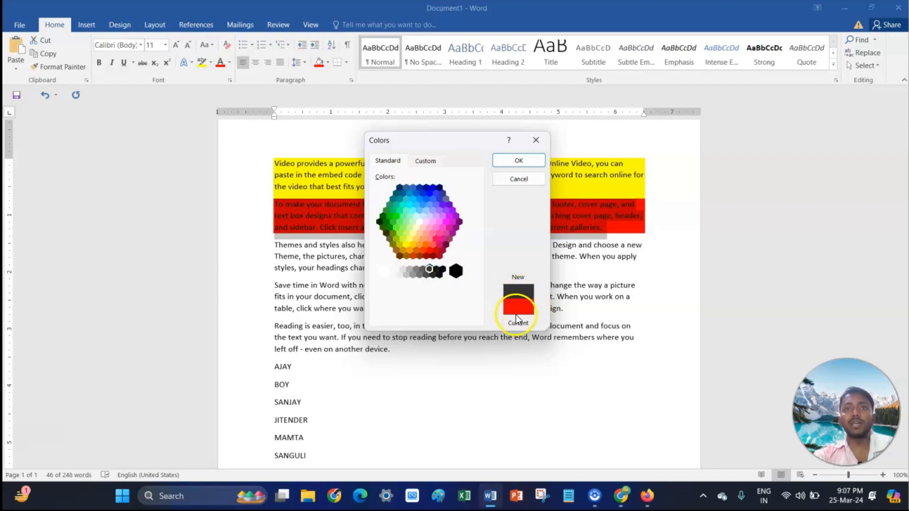
pyautogui.click(516, 162)
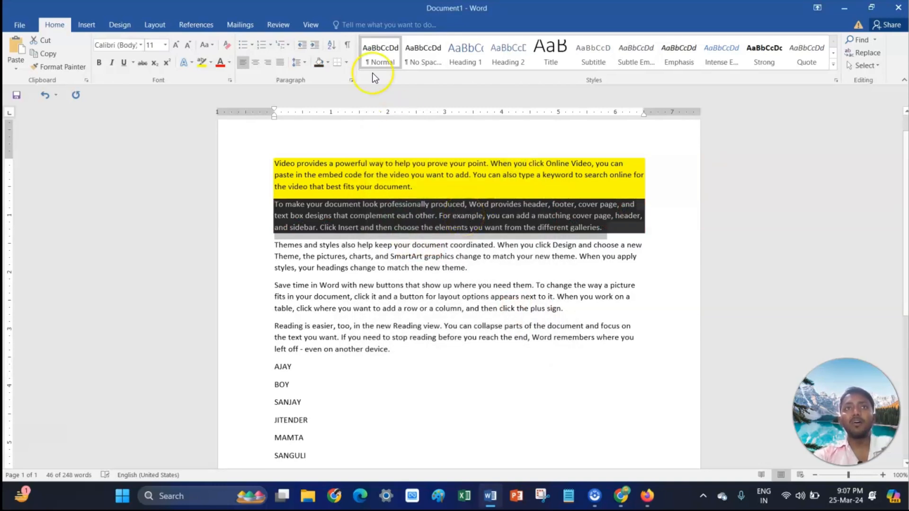
# - Shade the second paragraph green from the standard colours
pyautogui.click(328, 63)
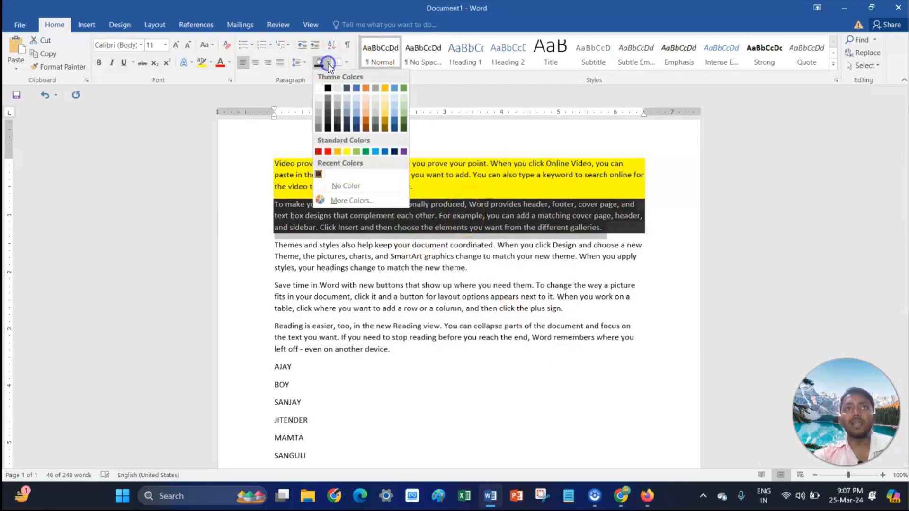
pyautogui.click(357, 152)
pyautogui.click(399, 223)
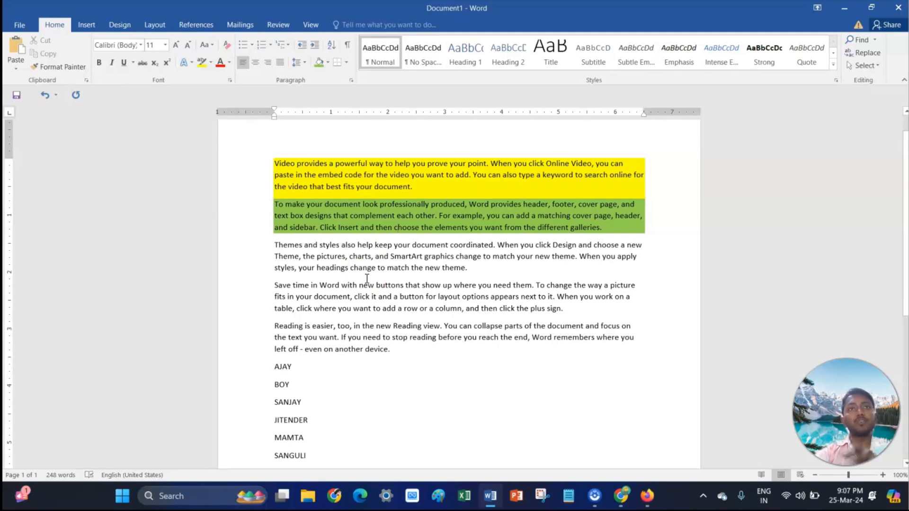
# - Sort the list of names below the paragraphs by paragraphs as text in descending order
pyautogui.scroll(-2, 367, 279)
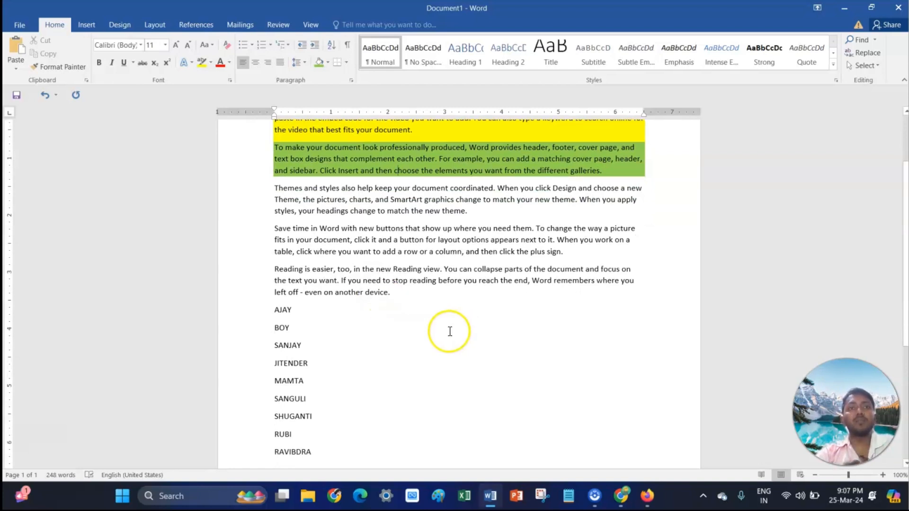
pyautogui.click(376, 314)
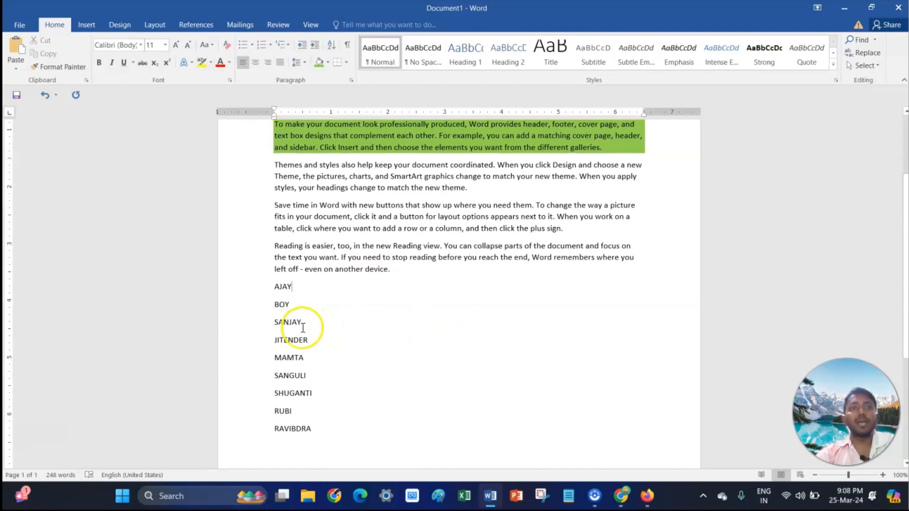
pyautogui.scroll(-1, 304, 319)
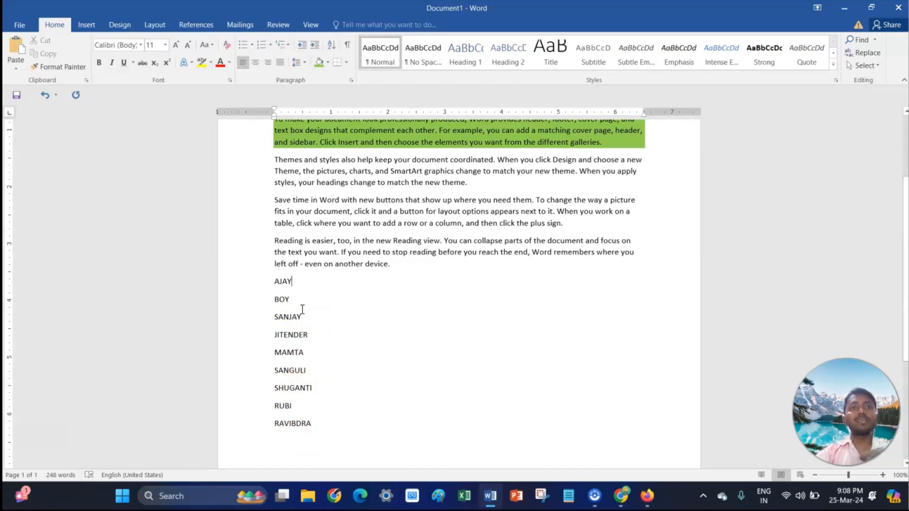
pyautogui.moveTo(275, 281); pyautogui.dragTo(311, 429)
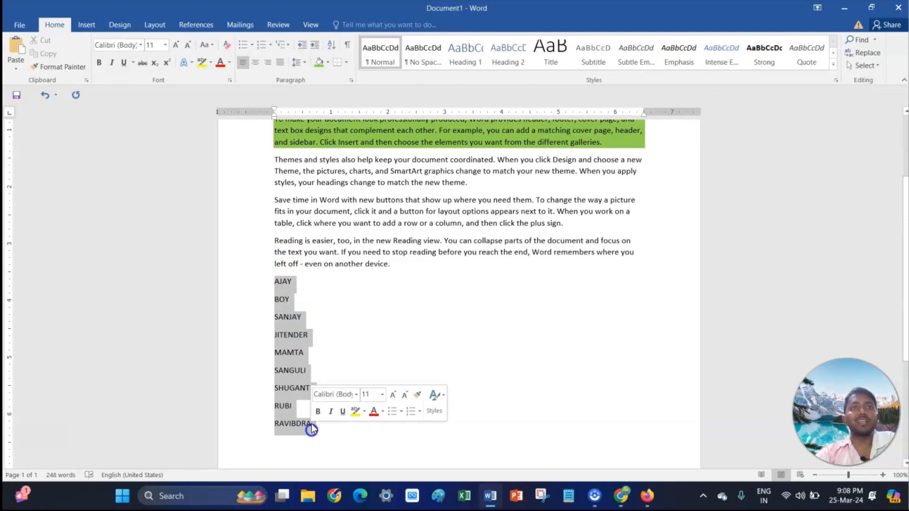
pyautogui.click(335, 45)
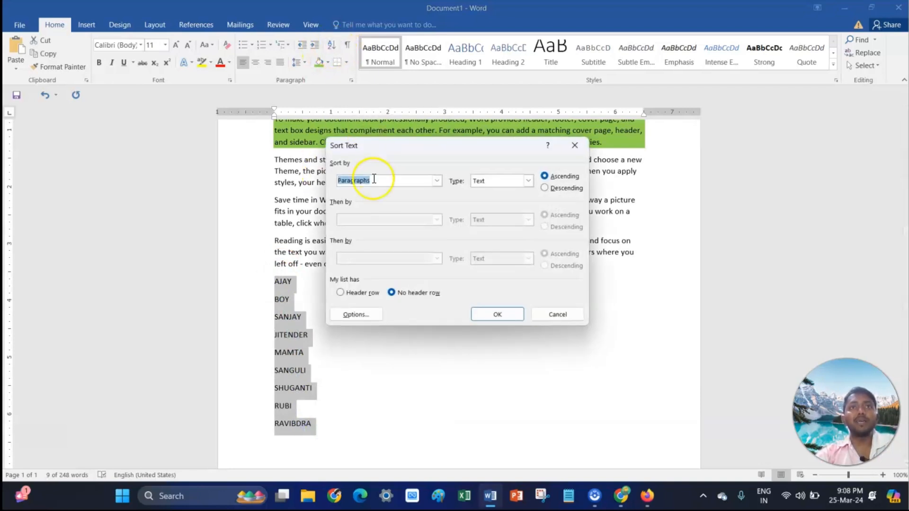
pyautogui.click(436, 181)
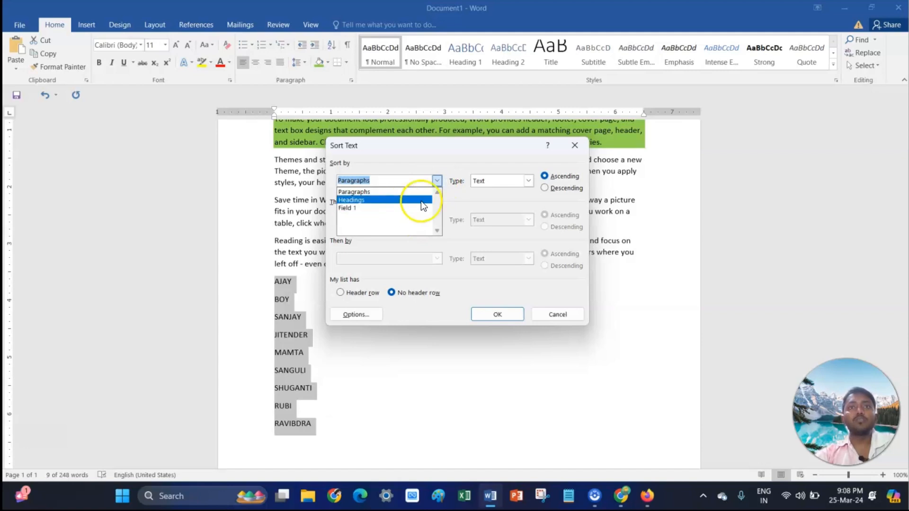
pyautogui.click(460, 198)
pyautogui.click(529, 182)
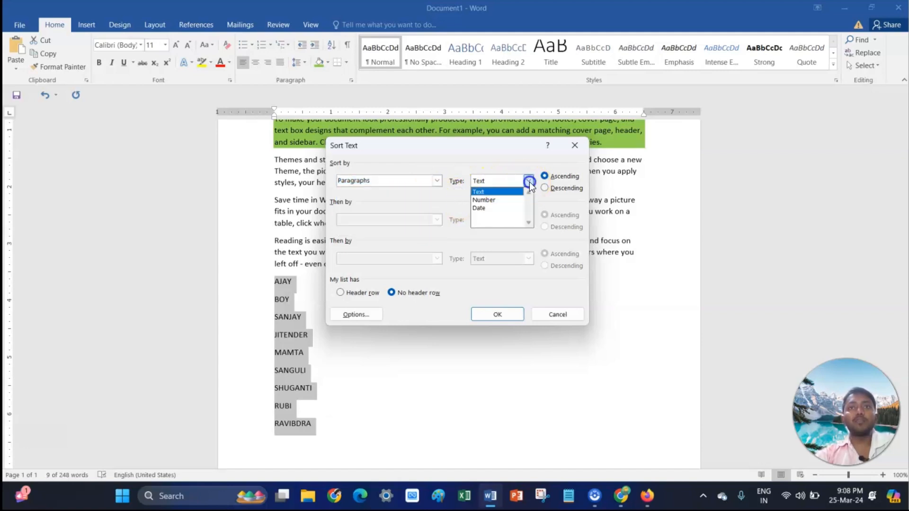
pyautogui.click(456, 194)
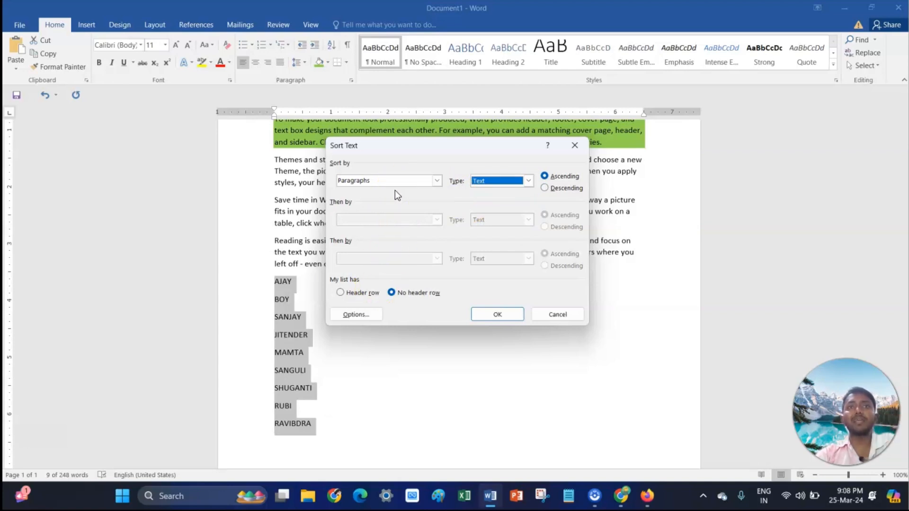
pyautogui.click(545, 189)
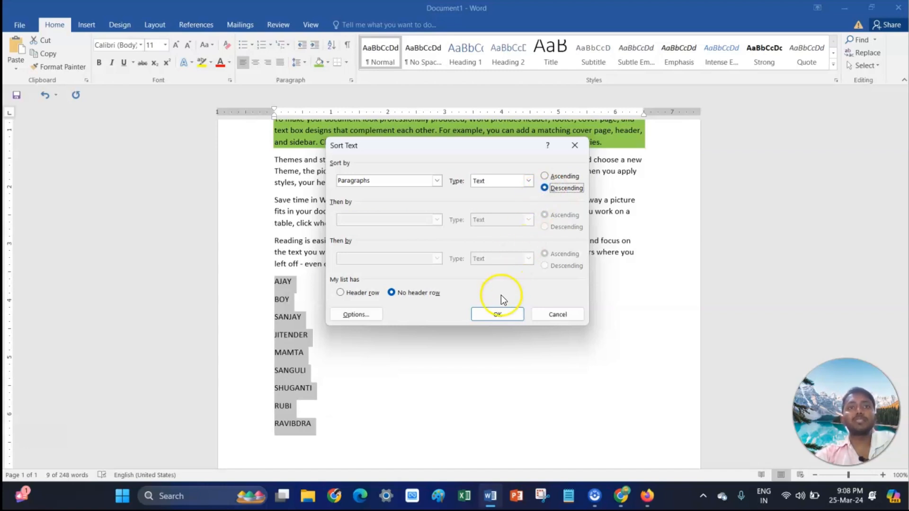
pyautogui.click(496, 315)
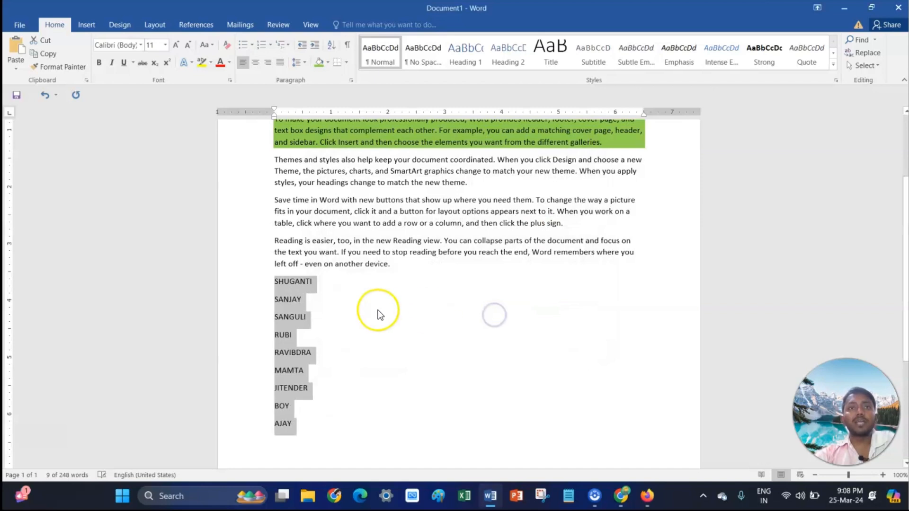
# - Sort the list of names in ascending text order
pyautogui.click(314, 292)
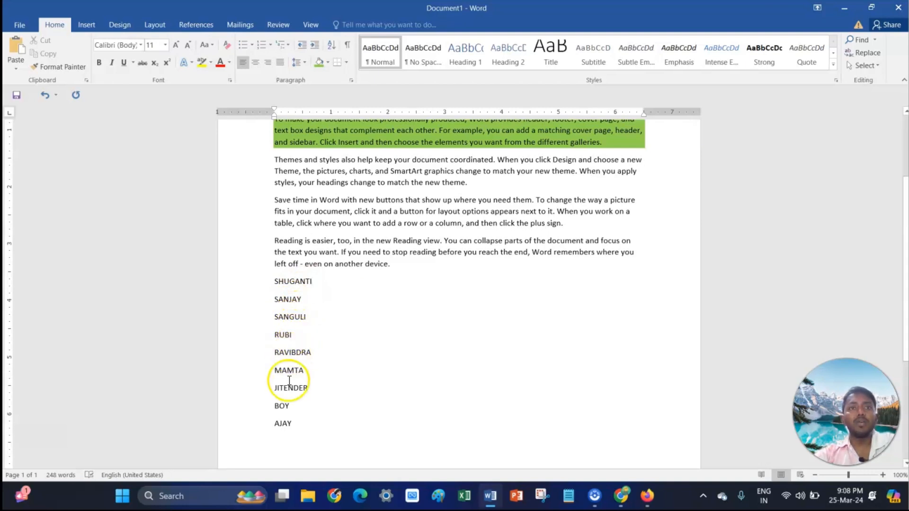
pyautogui.moveTo(275, 282); pyautogui.dragTo(295, 423)
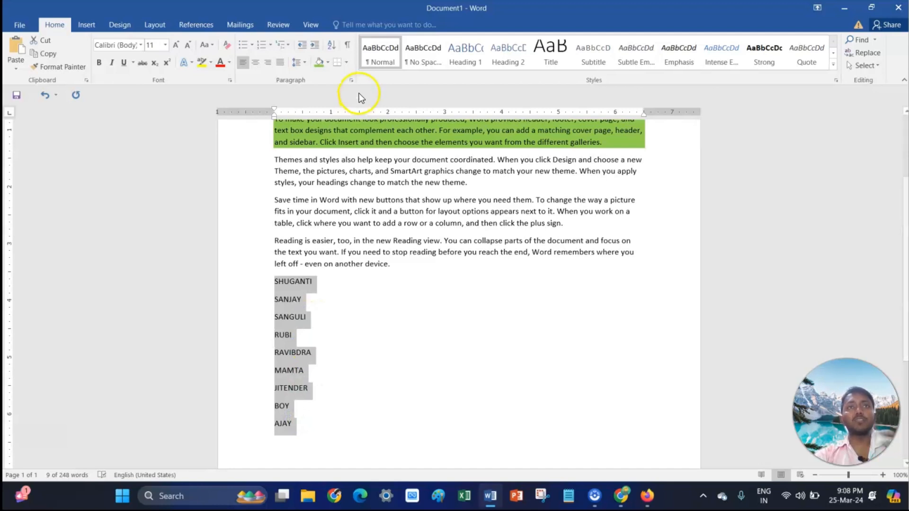
pyautogui.click(333, 46)
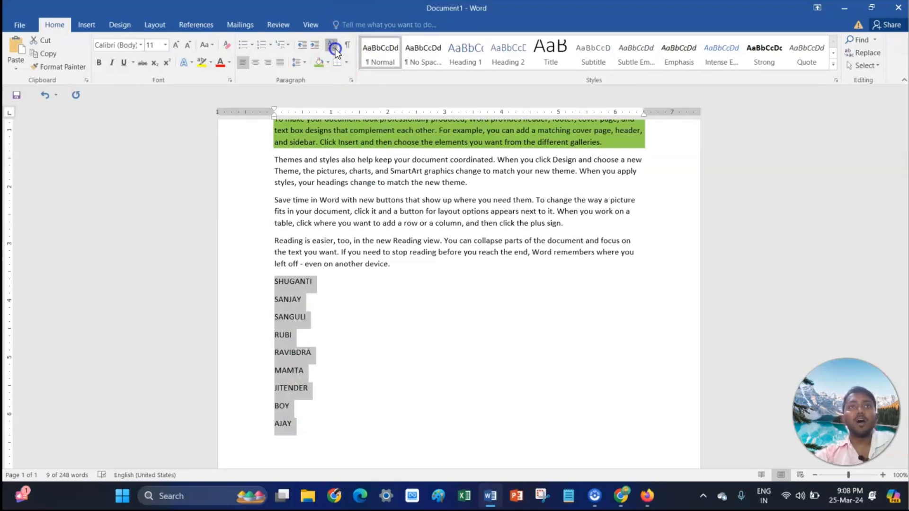
pyautogui.click(559, 176)
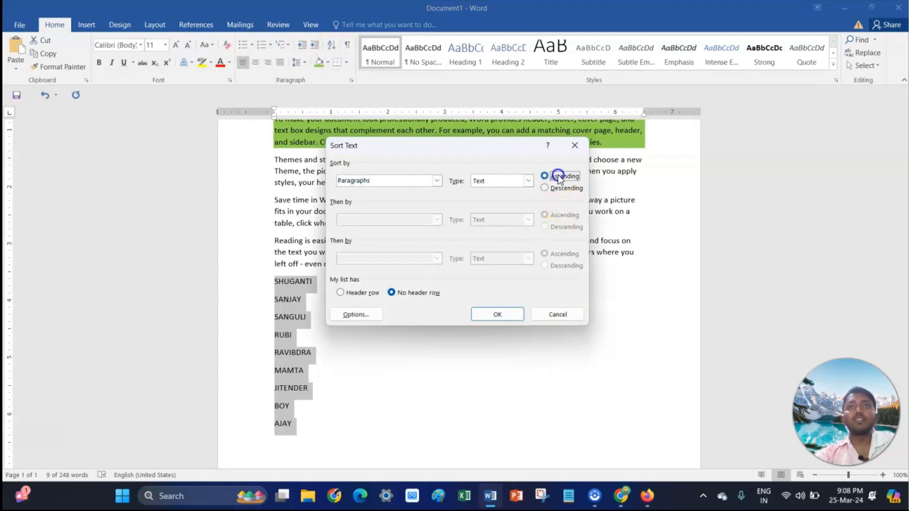
pyautogui.click(499, 315)
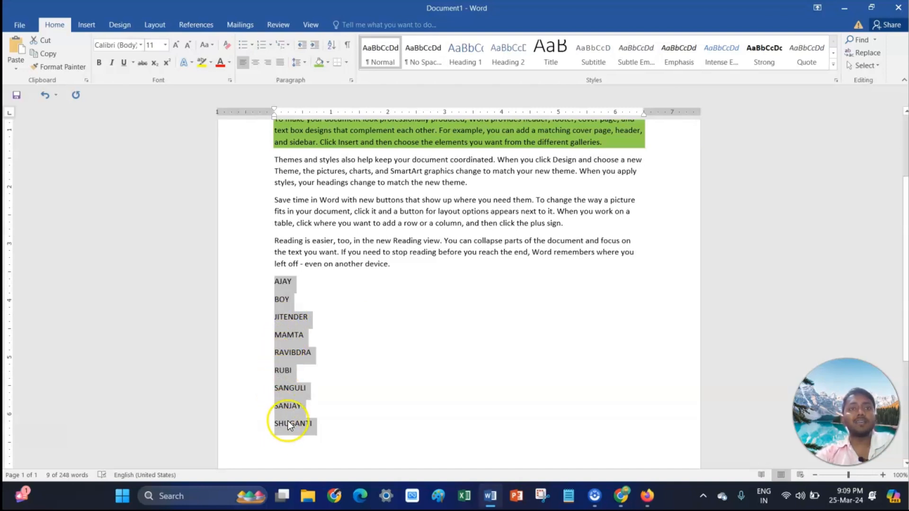
pyautogui.click(376, 283)
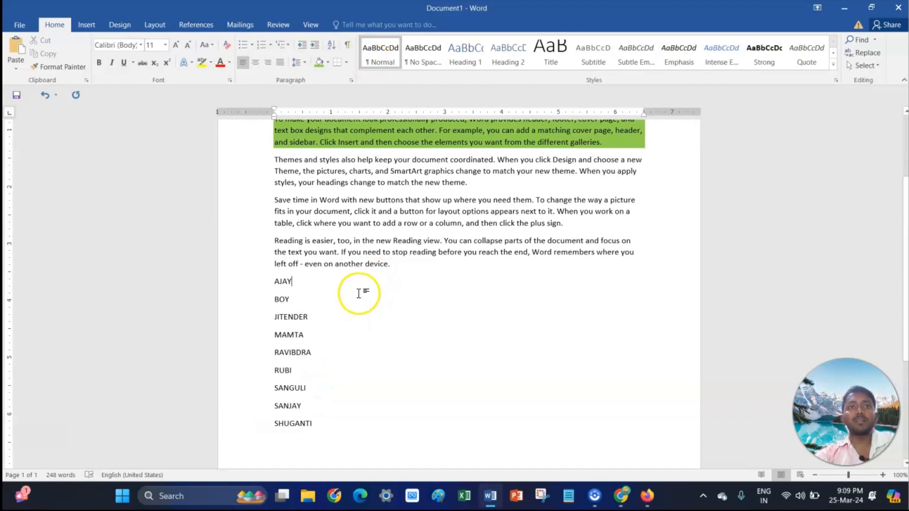
pyautogui.scroll(-2, 357, 306)
pyautogui.click(333, 372)
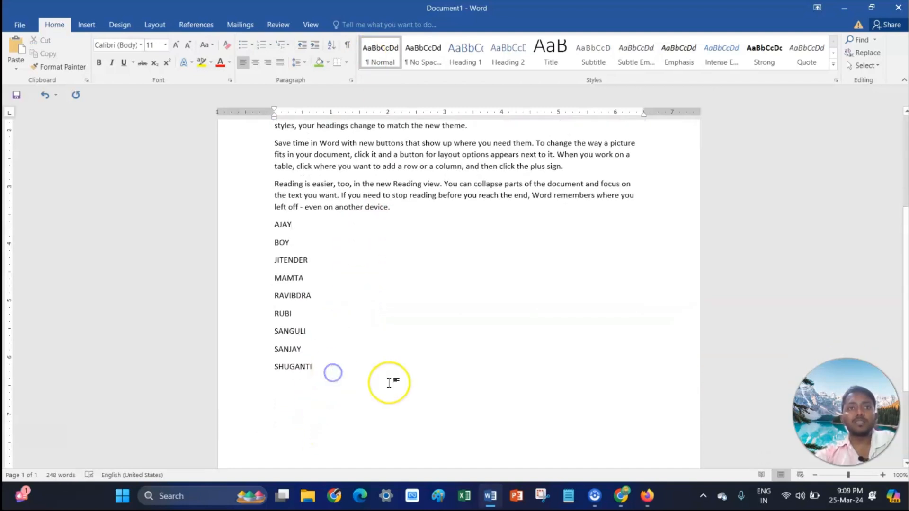
# - Type a list of numbers below the names, one per line: 1, 2, 7, 8, 10, 16, 11, 14
pyautogui.press('Return')
pyautogui.write('1 ')
pyautogui.write('2')
pyautogui.press('Return')
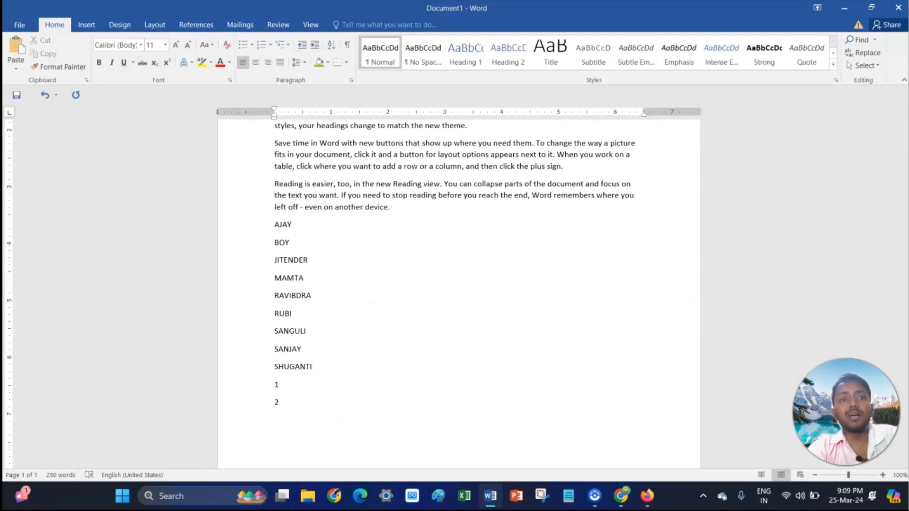
pyautogui.write('7 ')
pyautogui.write('8')
pyautogui.press('Return')
pyautogui.write('10')
pyautogui.press('Return')
pyautogui.write('11')
pyautogui.press('BackSpace')
pyautogui.write('6')
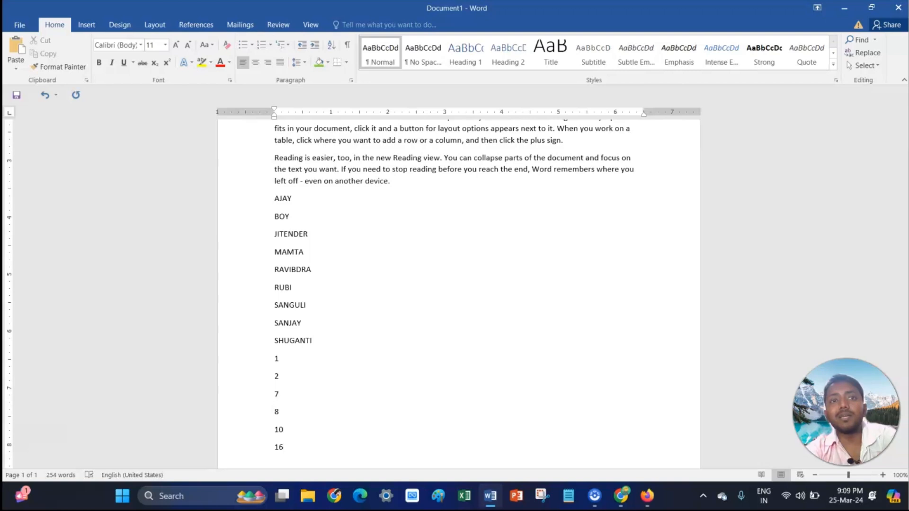
pyautogui.write('11')
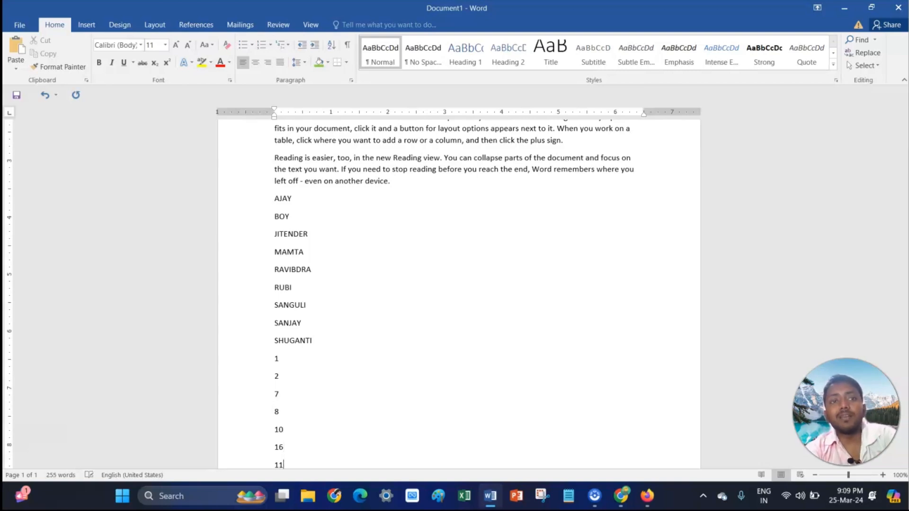
pyautogui.press('Return')
pyautogui.write('14')
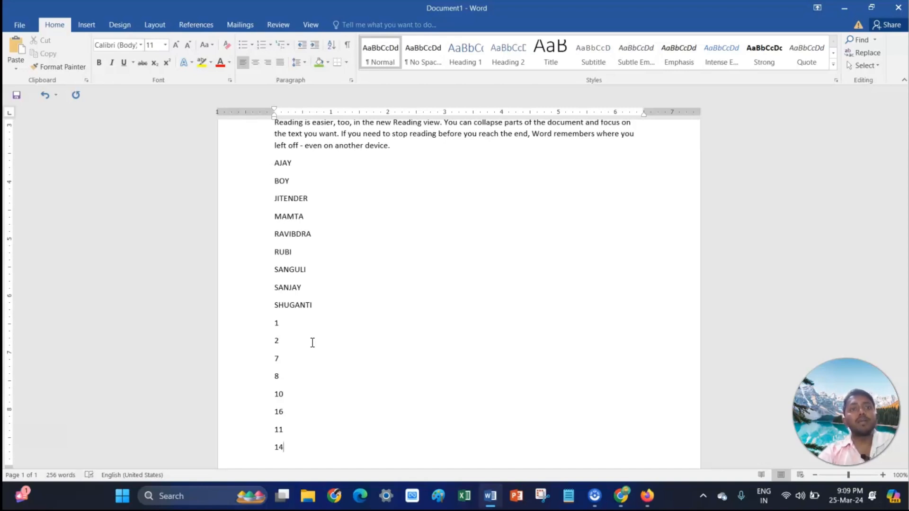
# - Sort the number list by paragraphs in descending numeric order
pyautogui.moveTo(274, 321); pyautogui.dragTo(281, 471)
pyautogui.click(338, 49)
pyautogui.click(544, 189)
pyautogui.click(504, 311)
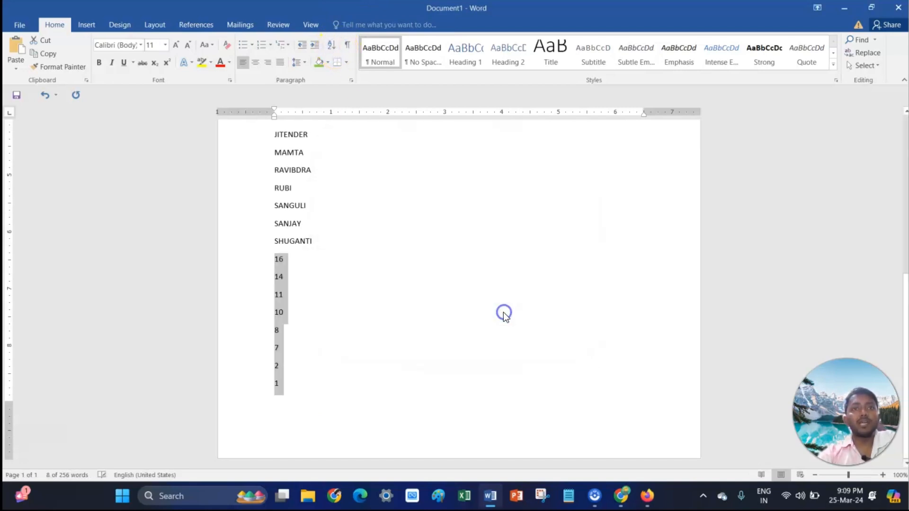
# - Sort the number list in ascending numeric order
pyautogui.click(277, 267)
pyautogui.moveTo(278, 260); pyautogui.dragTo(283, 392)
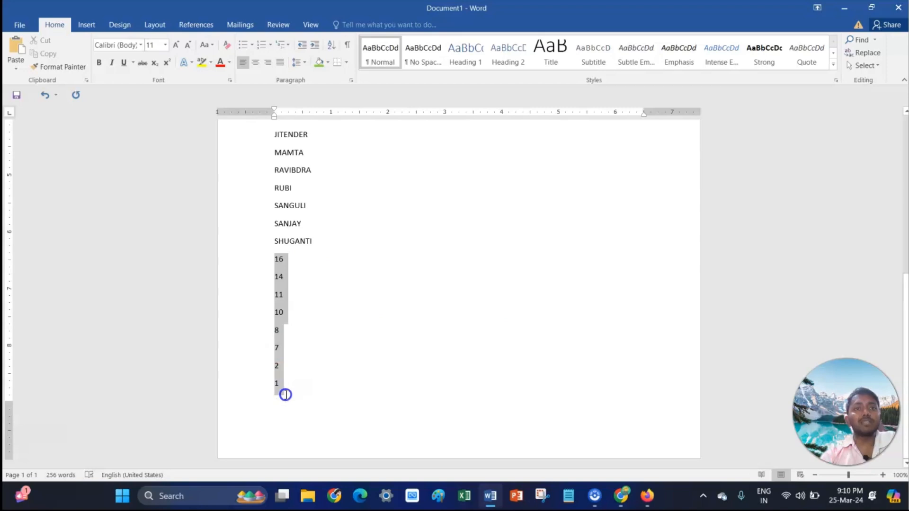
pyautogui.click(337, 47)
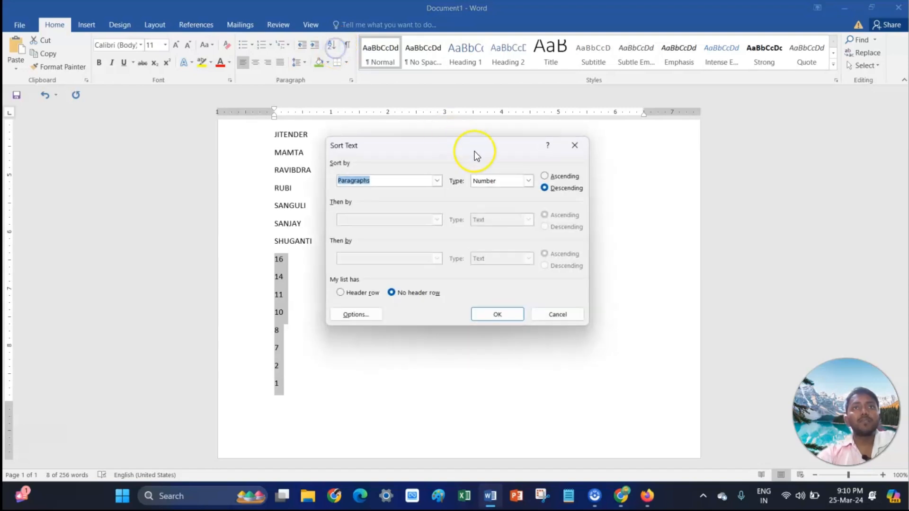
pyautogui.click(544, 177)
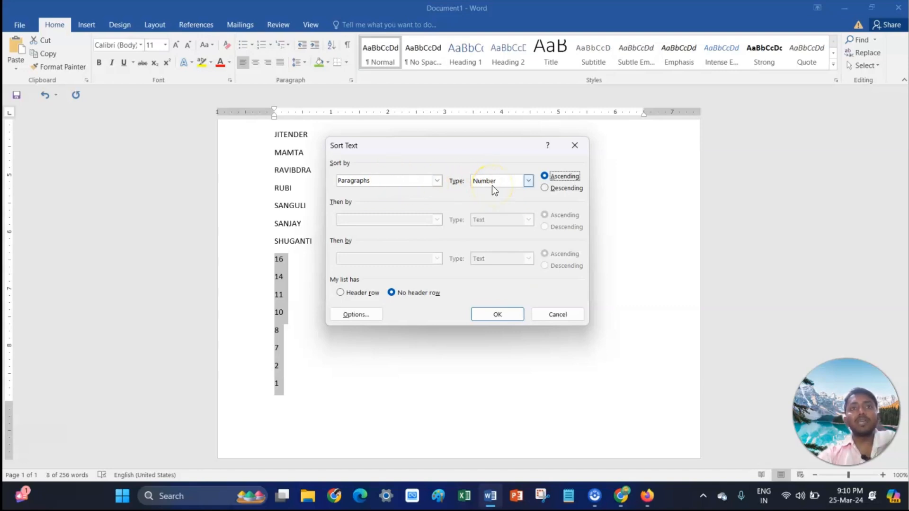
pyautogui.click(499, 316)
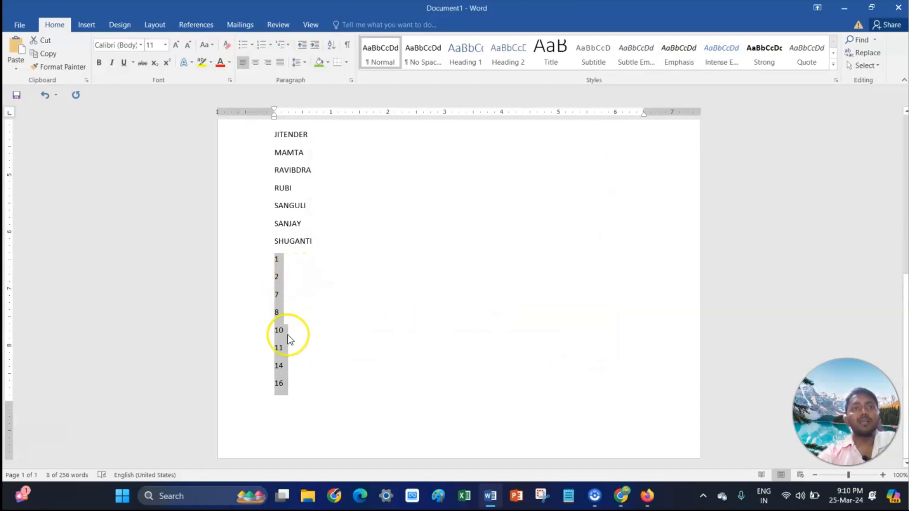
pyautogui.click(315, 293)
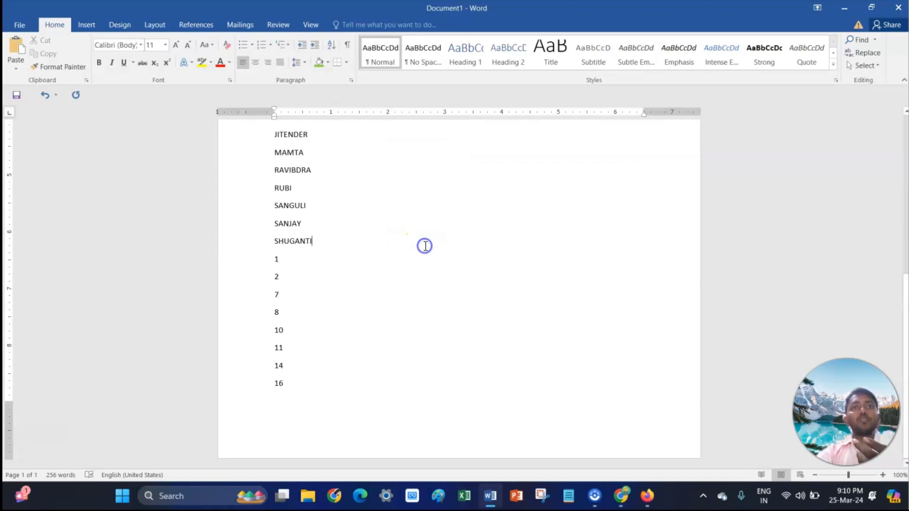
pyautogui.scroll(3, 419, 246)
pyautogui.scroll(6, 424, 262)
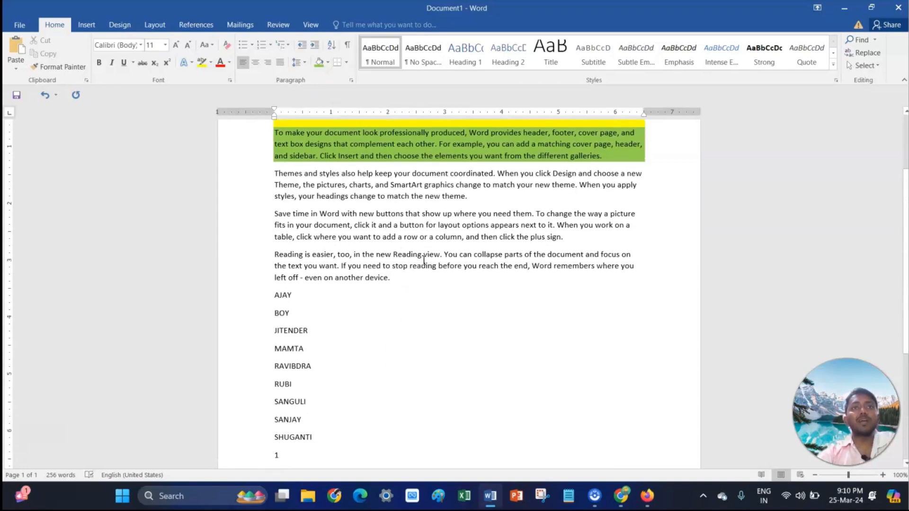
pyautogui.click(310, 241)
pyautogui.moveTo(311, 241); pyautogui.dragTo(479, 258)
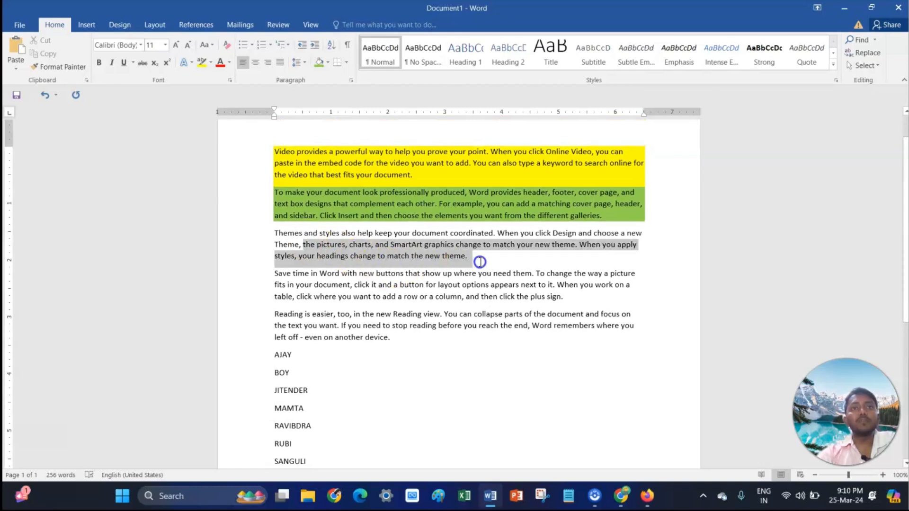
pyautogui.click(341, 232)
pyautogui.moveTo(276, 236); pyautogui.dragTo(506, 262)
pyautogui.click(347, 62)
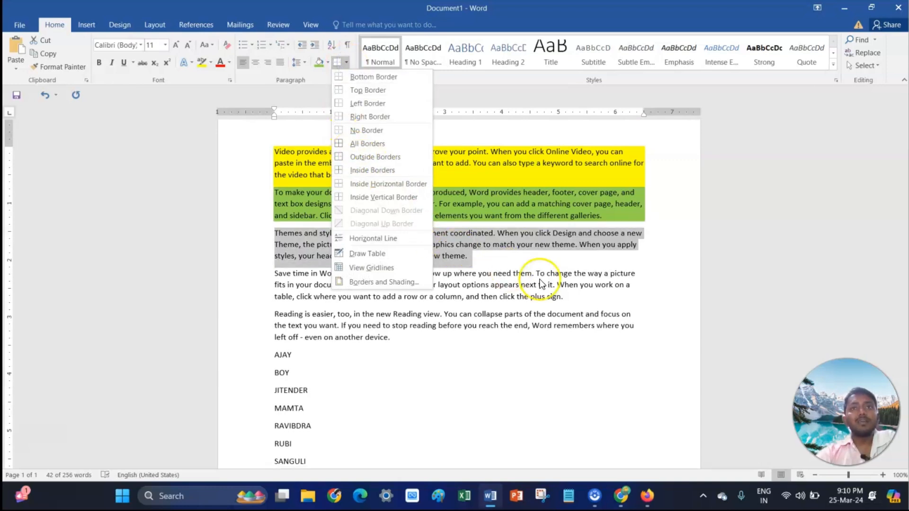
pyautogui.click(577, 264)
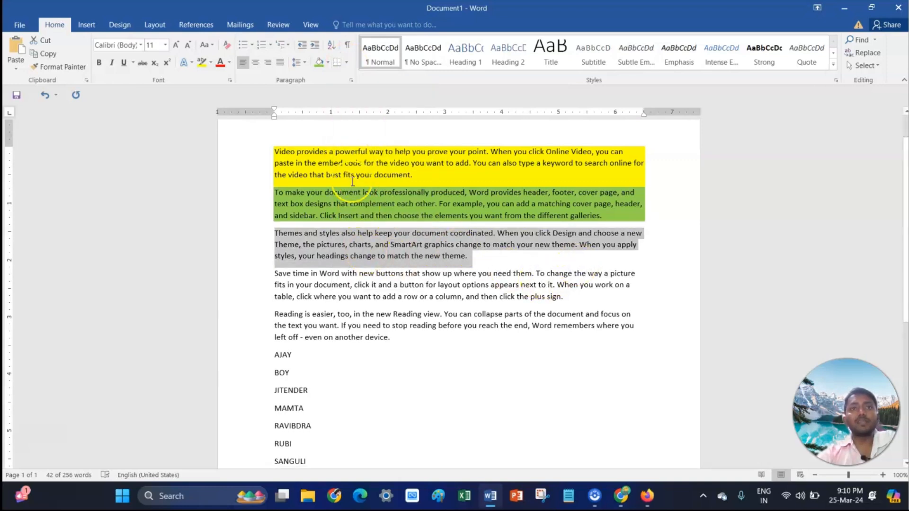
# - Try to apply inside borders to all the text paragraphs above the lists
pyautogui.click(335, 200)
pyautogui.moveTo(276, 152); pyautogui.dragTo(411, 345)
pyautogui.click(345, 60)
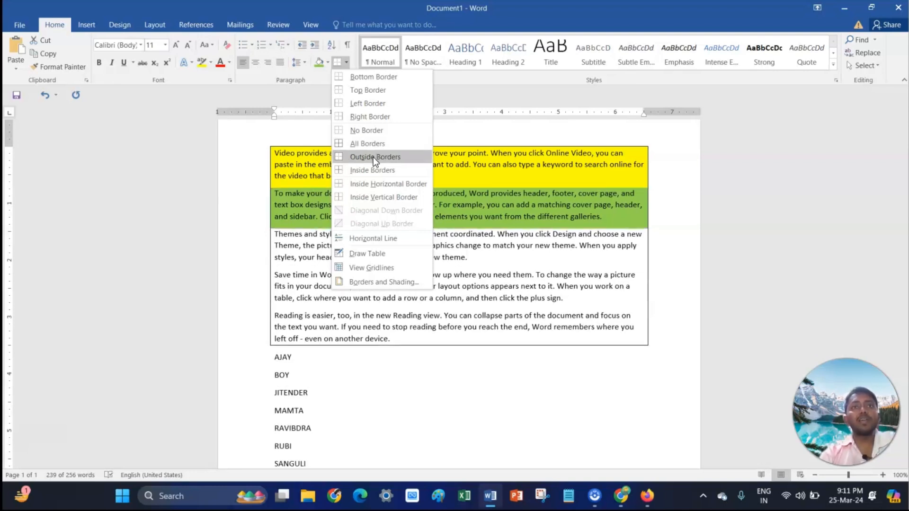
pyautogui.click(367, 171)
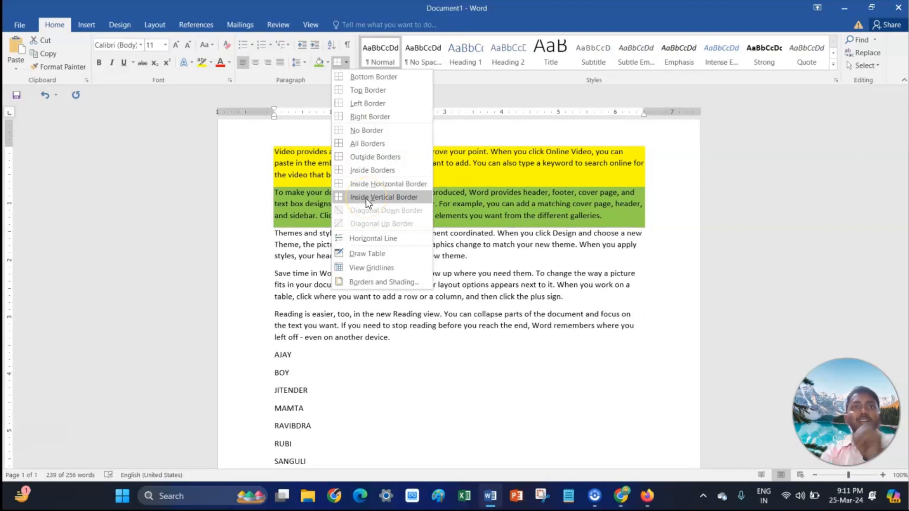
pyautogui.click(511, 273)
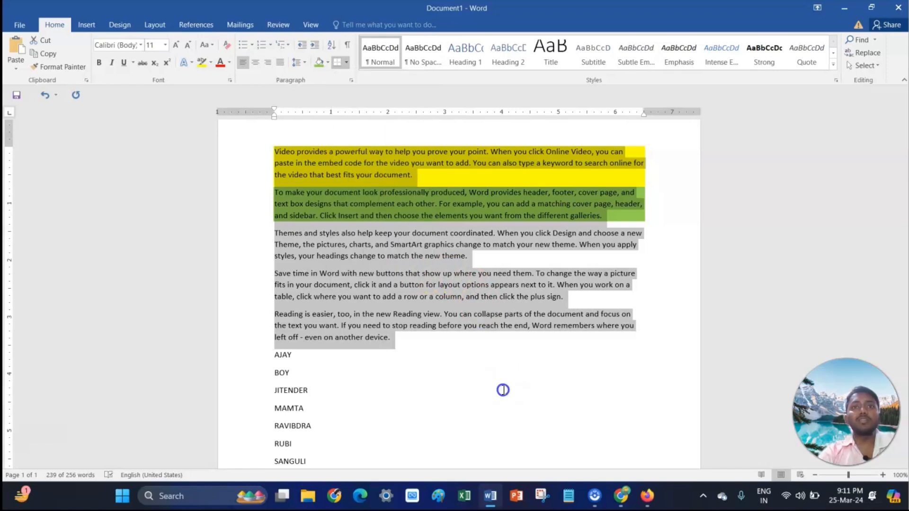
pyautogui.click(511, 274)
pyautogui.scroll(-2, 420, 307)
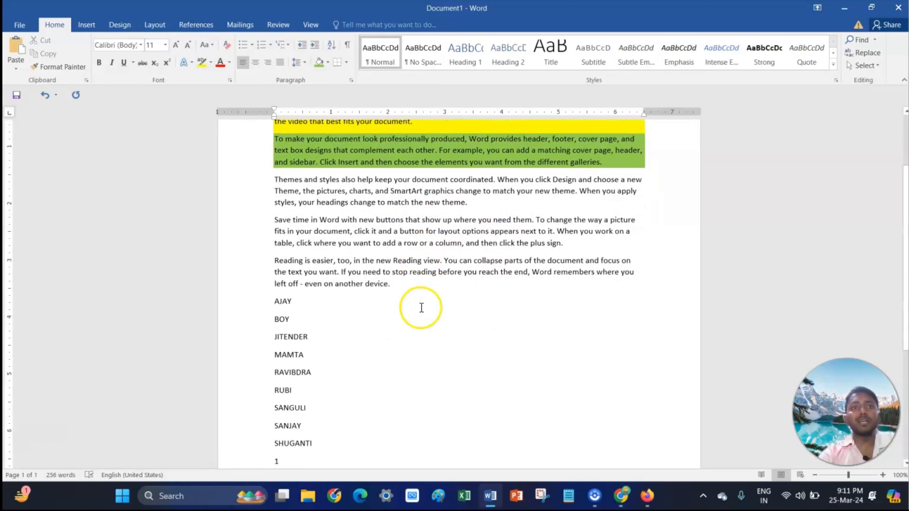
# - Try to apply an inside vertical border to the names AJAY through SANJAY
pyautogui.moveTo(274, 298); pyautogui.dragTo(331, 358)
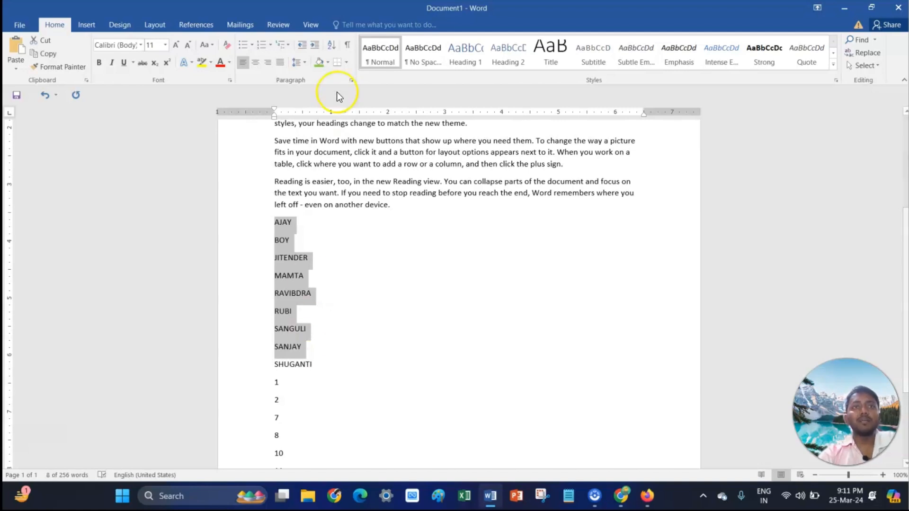
pyautogui.click(346, 63)
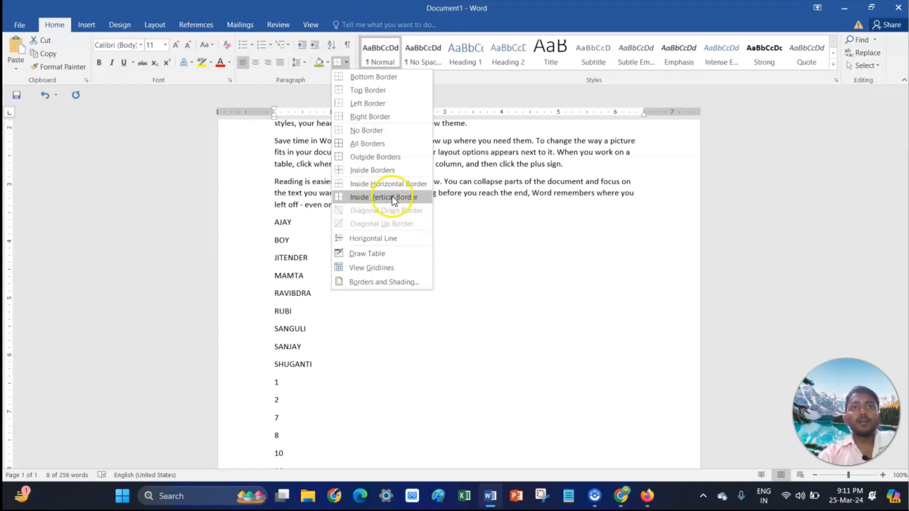
pyautogui.click(363, 197)
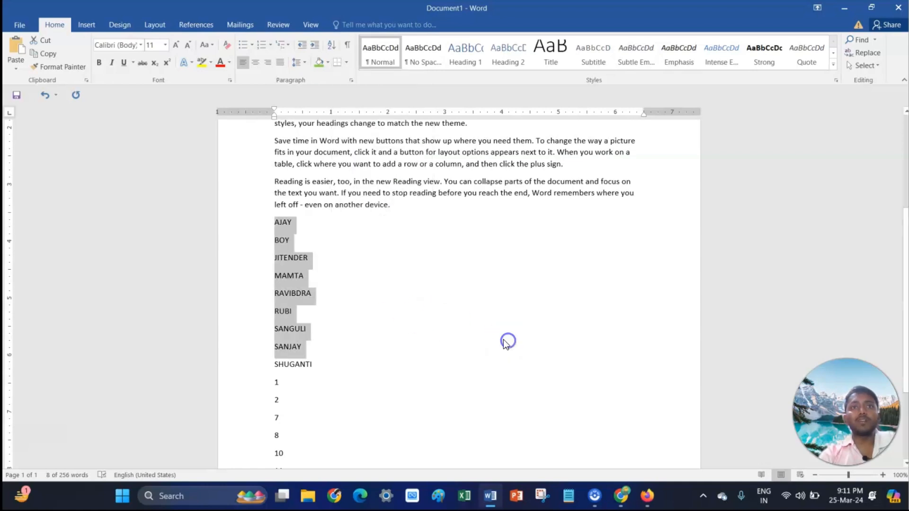
pyautogui.click(386, 271)
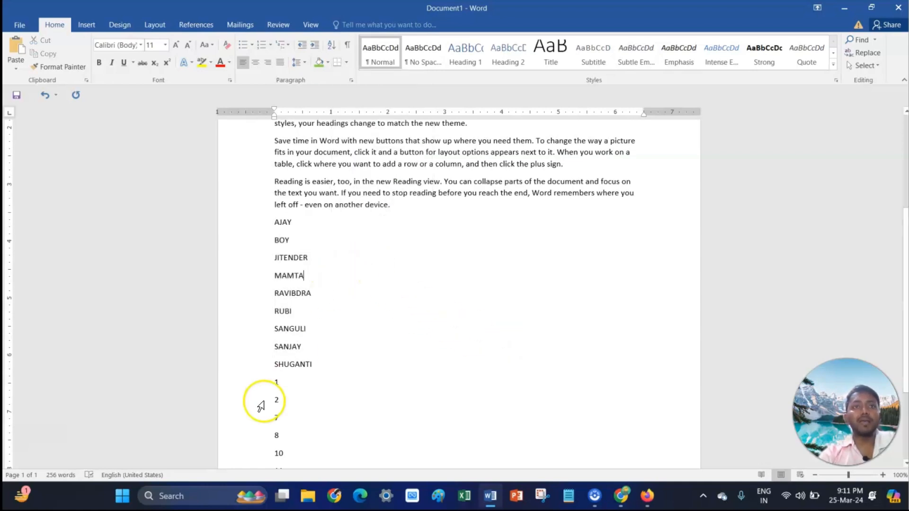
pyautogui.moveTo(275, 382); pyautogui.dragTo(286, 455)
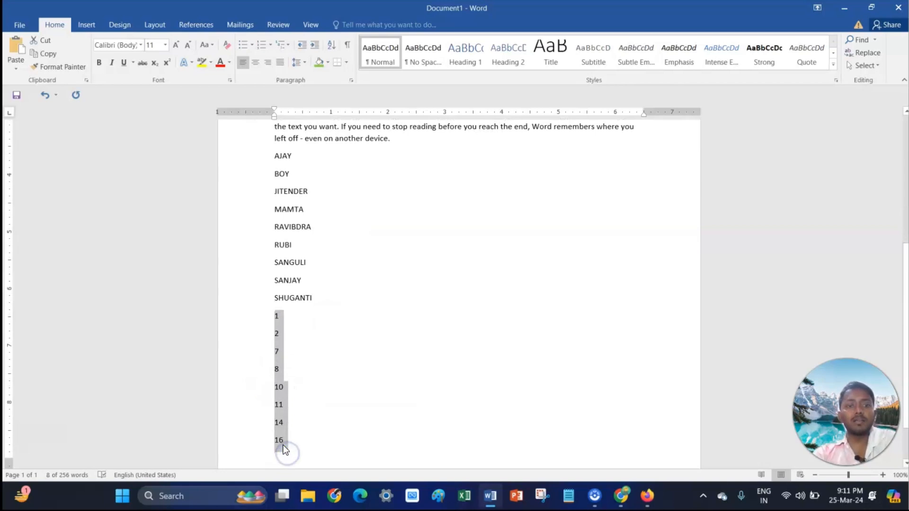
pyautogui.hotkey('ctrl', 'c')
pyautogui.click(316, 161)
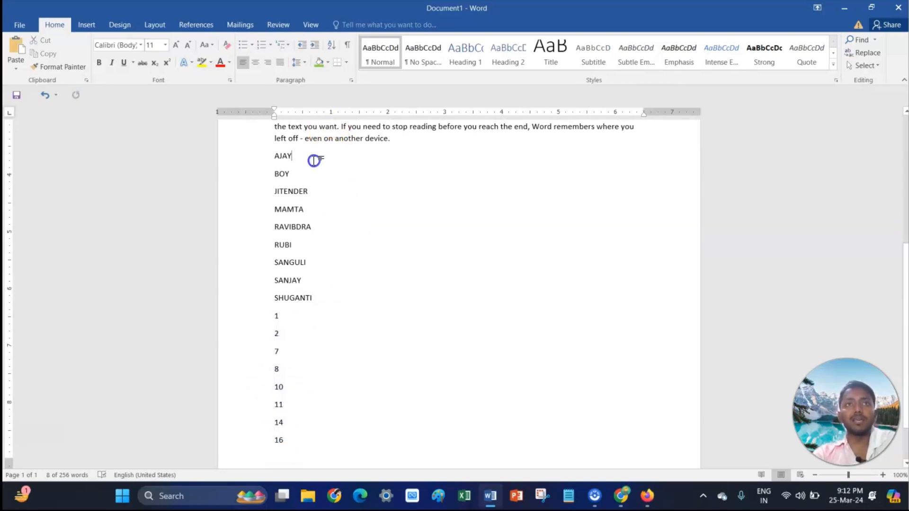
pyautogui.hotkey('ctrl', 'v')
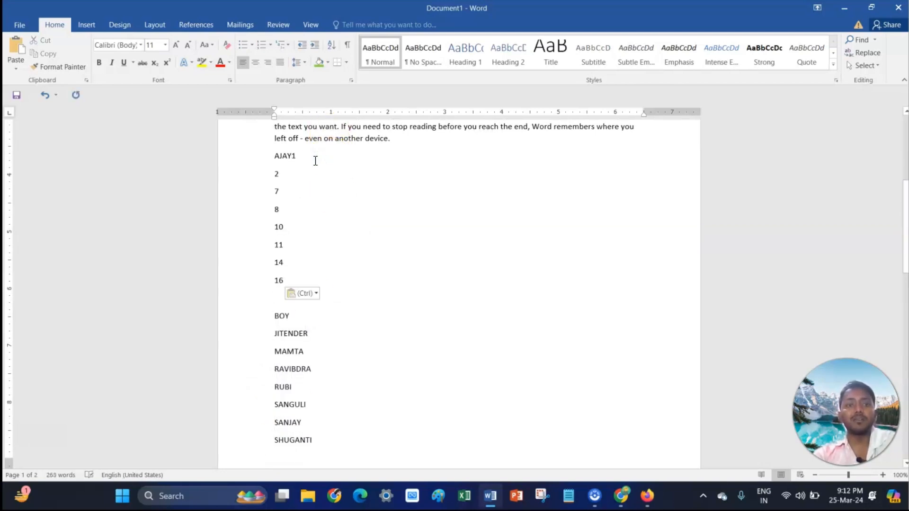
pyautogui.hotkey('ctrl', 'z')
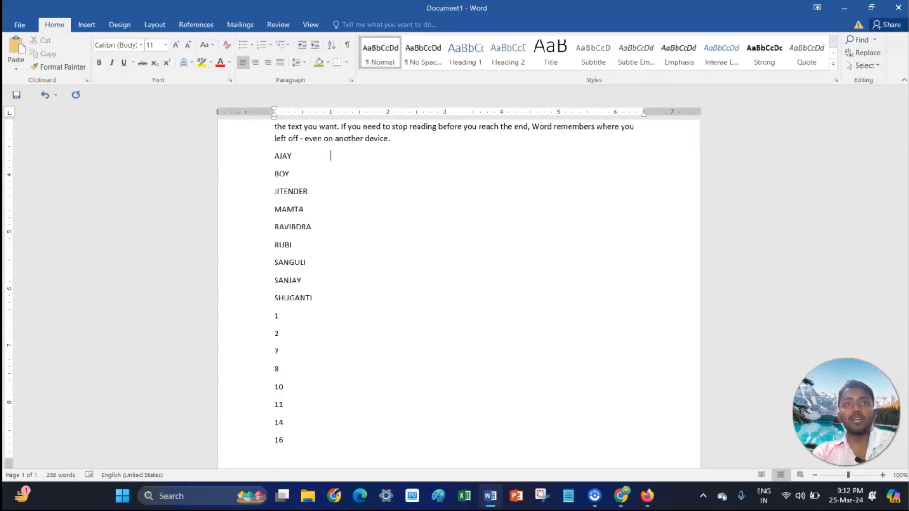
# - Add the numbers 1 and 2 after AJAY and BOY, separated from the names by a tab
pyautogui.write('1')
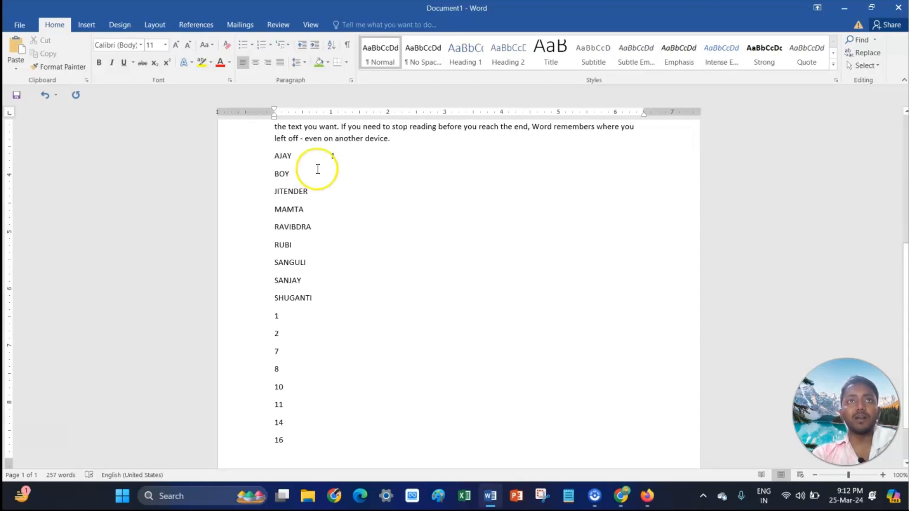
pyautogui.click(325, 175)
pyautogui.press('Tab')
pyautogui.write('2')
pyautogui.press('Return')
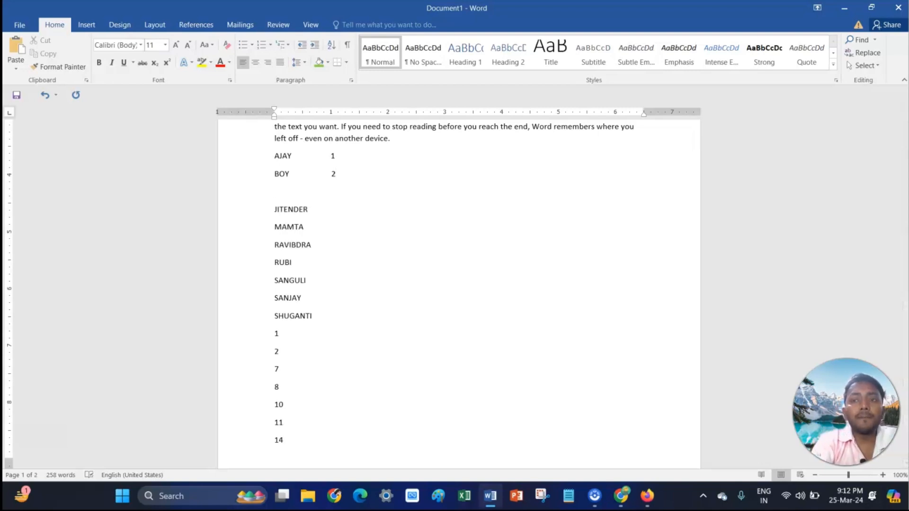
pyautogui.press('BackSpace')
# - Try to apply an inside vertical border to the whole list of names
pyautogui.scroll(1, 308, 182)
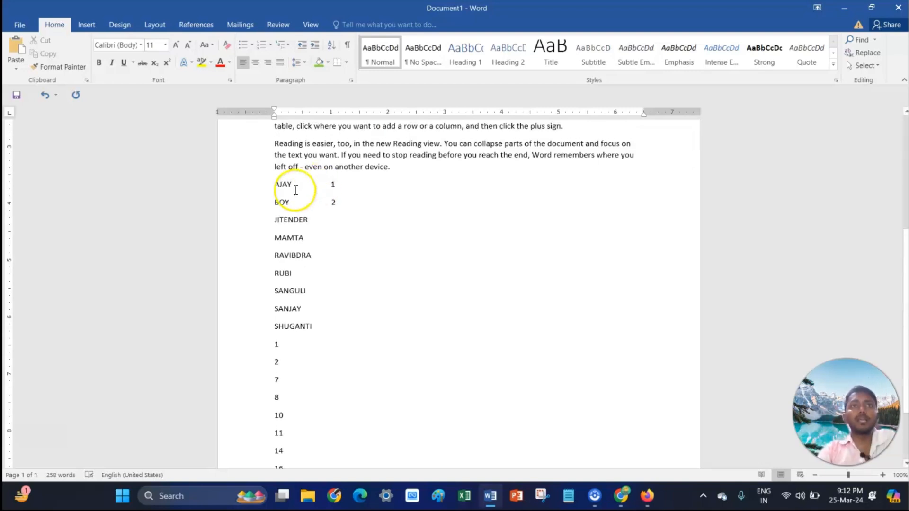
pyautogui.moveTo(276, 186); pyautogui.dragTo(339, 324)
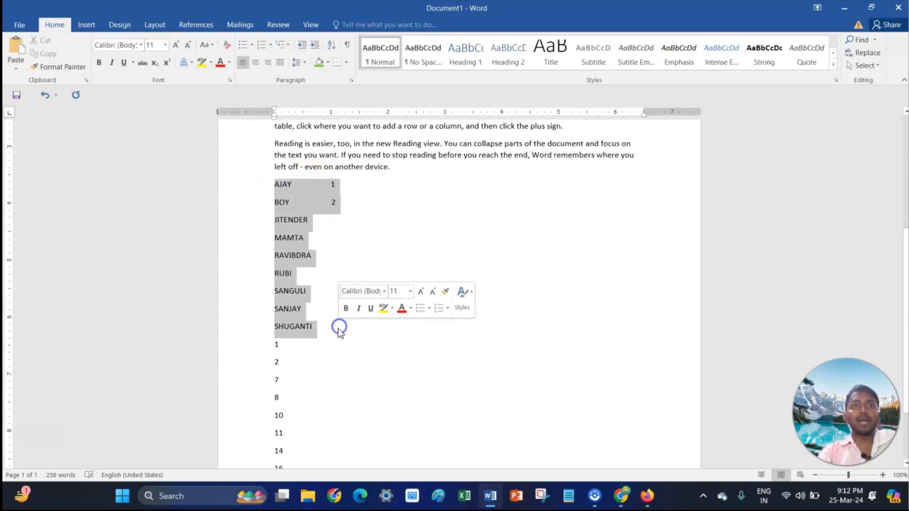
pyautogui.click(347, 62)
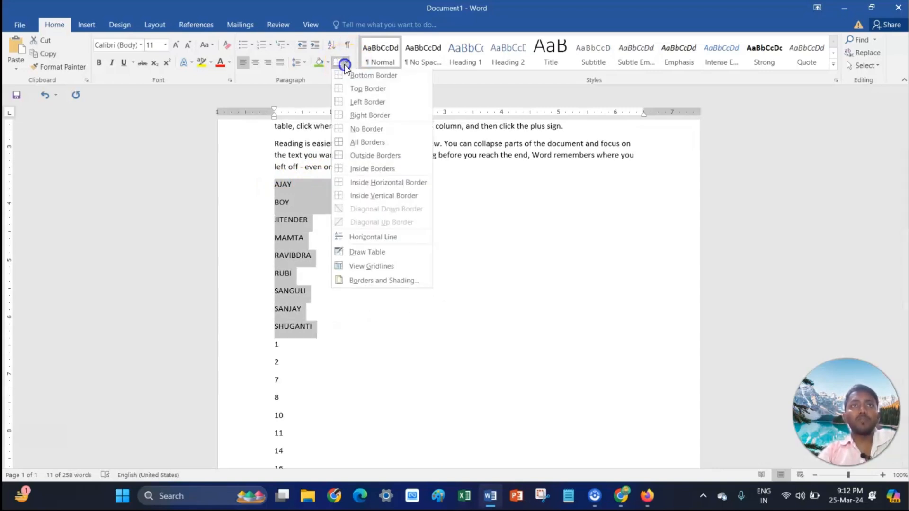
pyautogui.click(366, 198)
pyautogui.click(371, 220)
pyautogui.scroll(7, 379, 227)
pyautogui.scroll(-7, 422, 261)
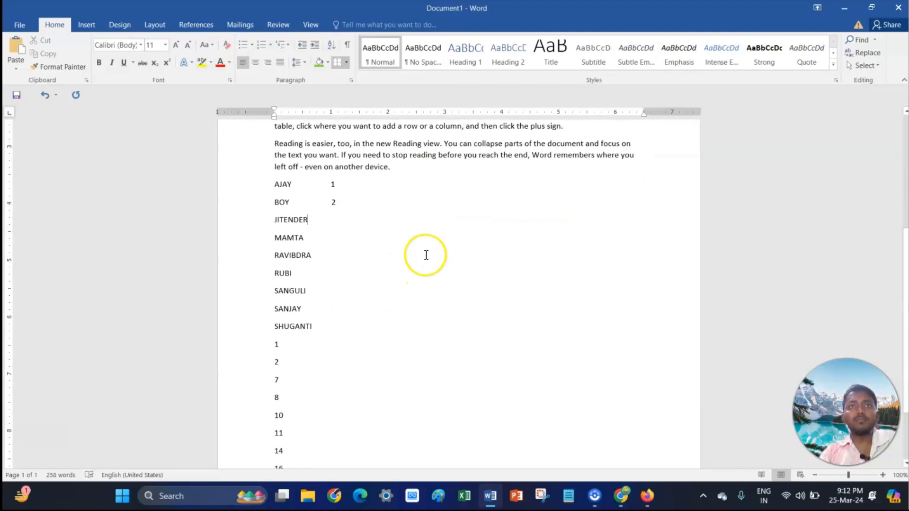
# - Try to apply an inside vertical border to the AJAY and BOY lines with their numbers
pyautogui.click(348, 63)
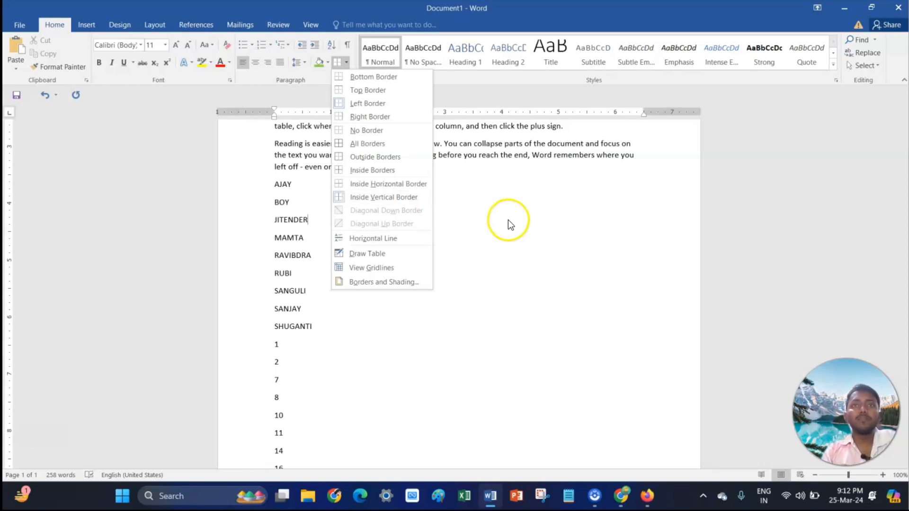
pyautogui.click(472, 222)
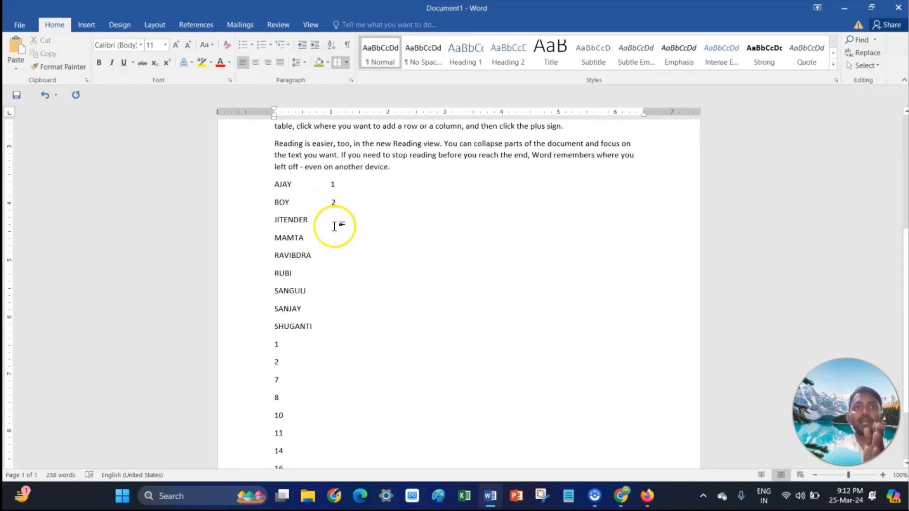
pyautogui.moveTo(272, 184); pyautogui.dragTo(361, 203)
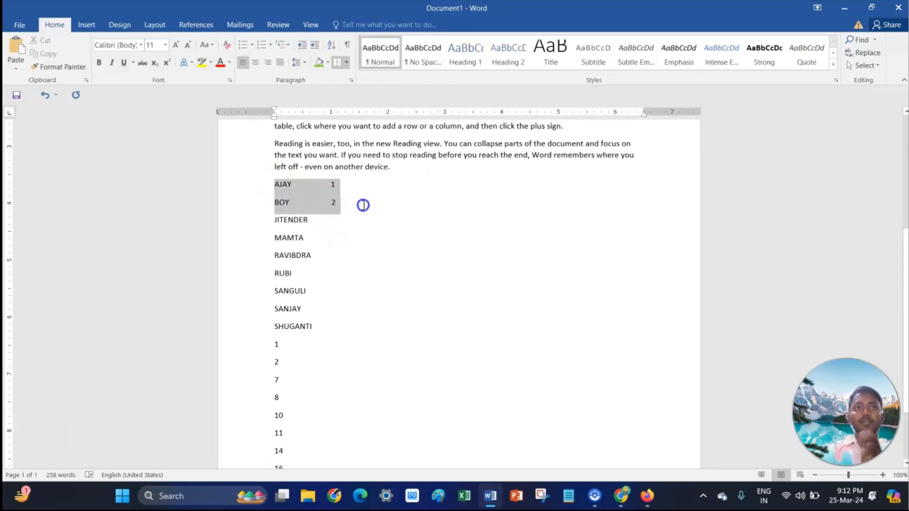
pyautogui.click(348, 62)
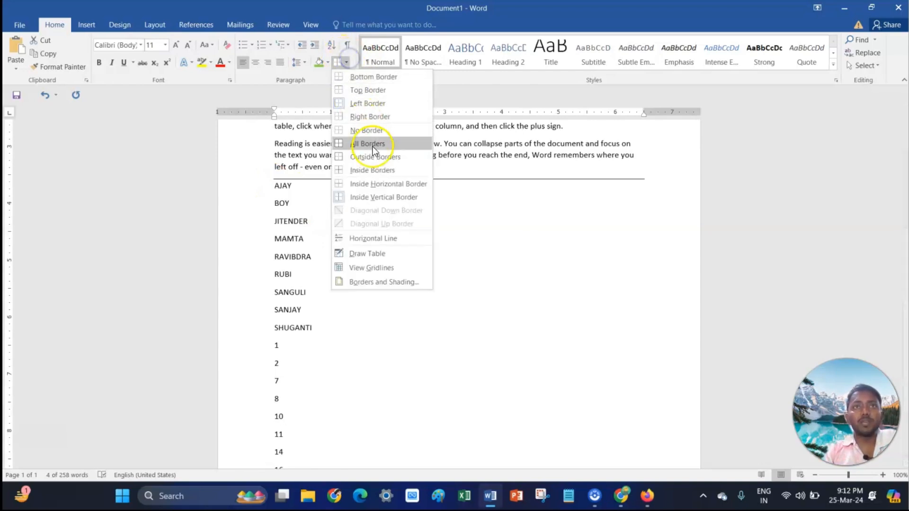
pyautogui.click(387, 196)
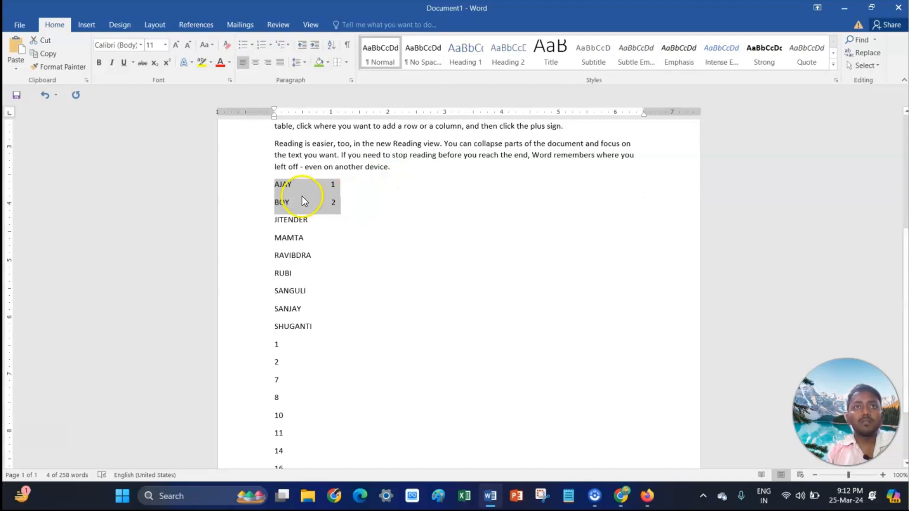
pyautogui.click(314, 193)
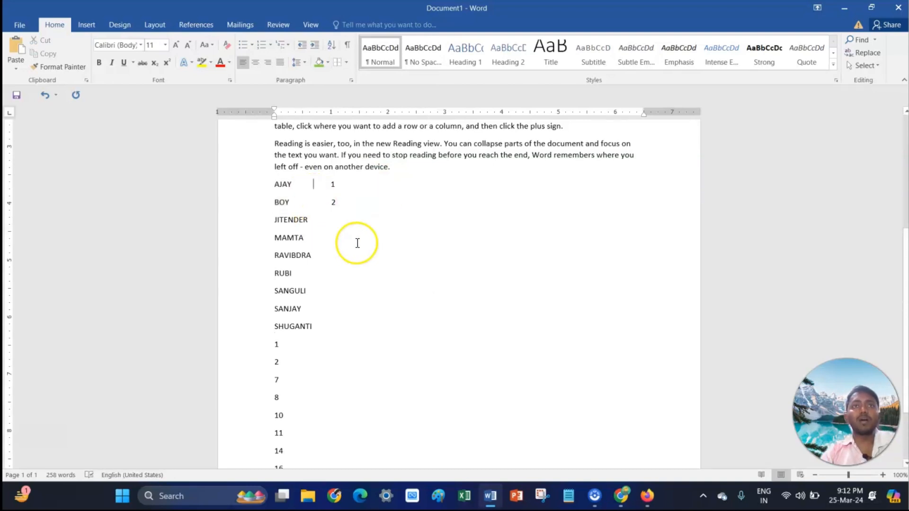
# - Insert a four-column, five-row table after the number 1 in the number list
pyautogui.click(346, 62)
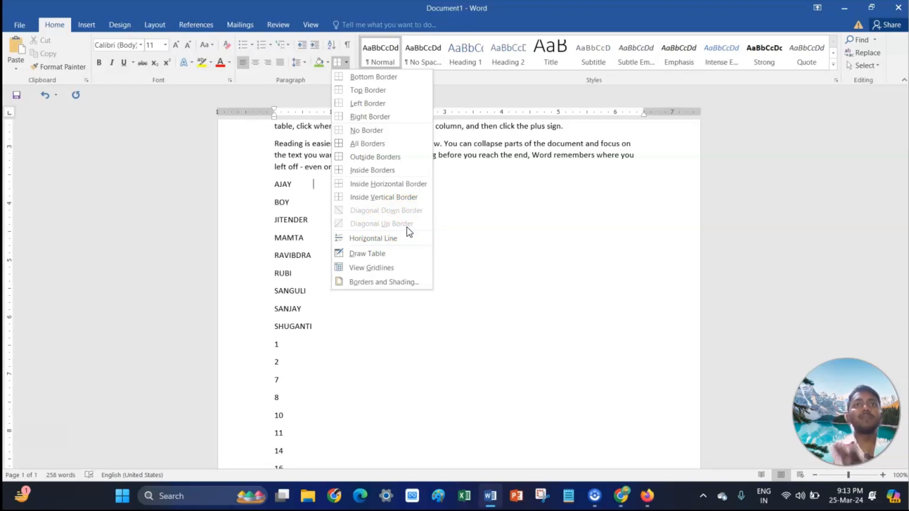
pyautogui.click(515, 242)
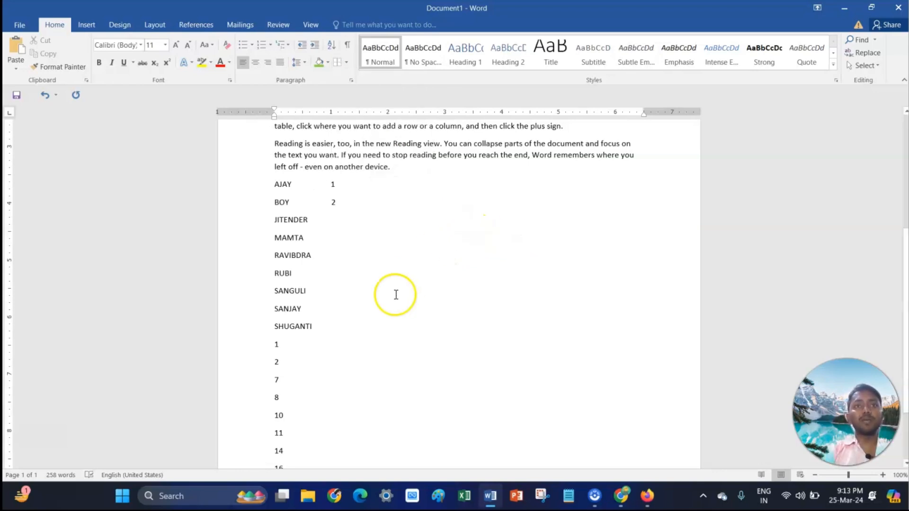
pyautogui.scroll(-1, 395, 295)
pyautogui.click(355, 314)
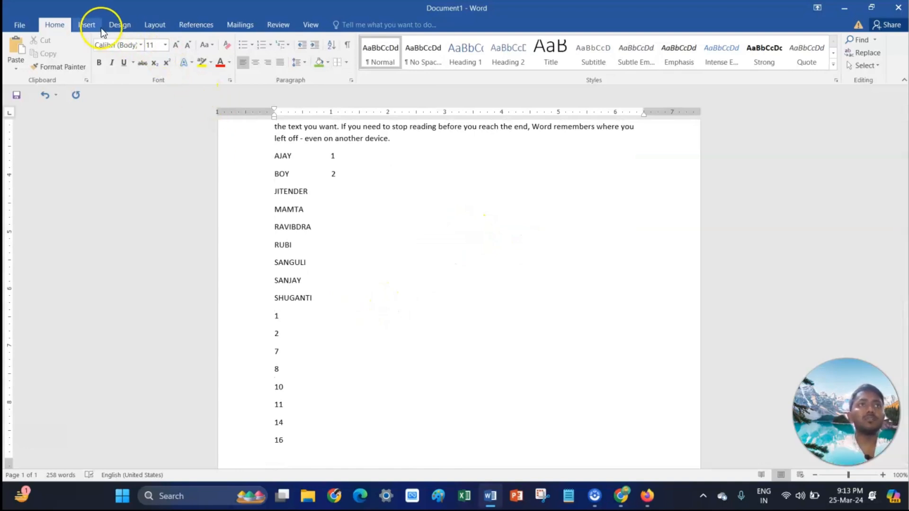
pyautogui.click(87, 25)
pyautogui.click(91, 67)
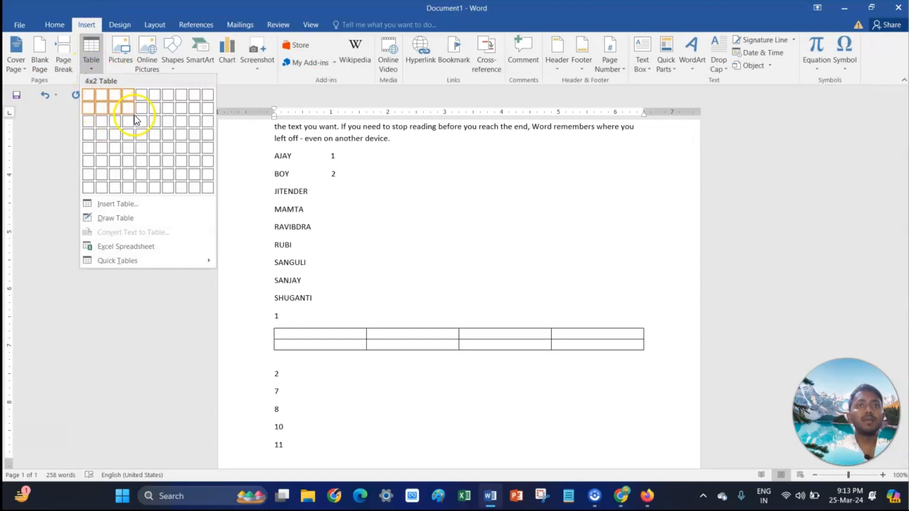
pyautogui.click(132, 150)
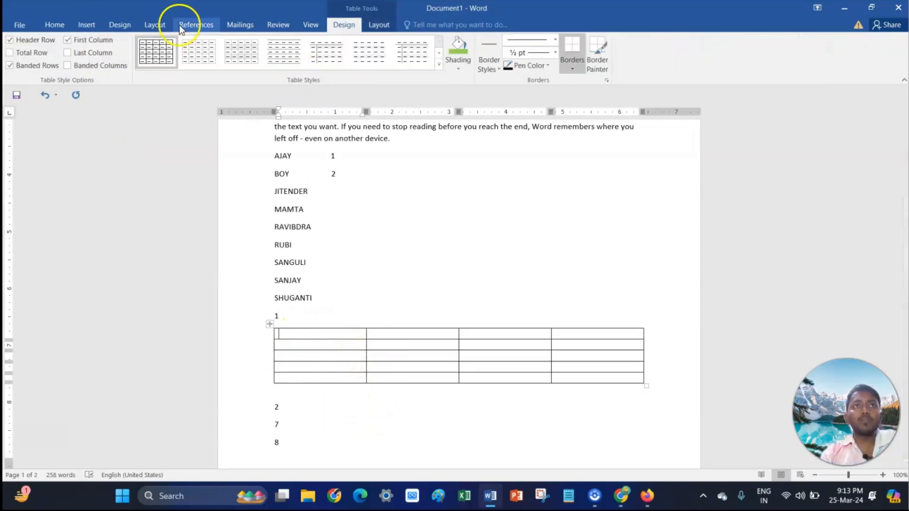
# - Toggle the inside vertical borders of the new table off
pyautogui.click(62, 24)
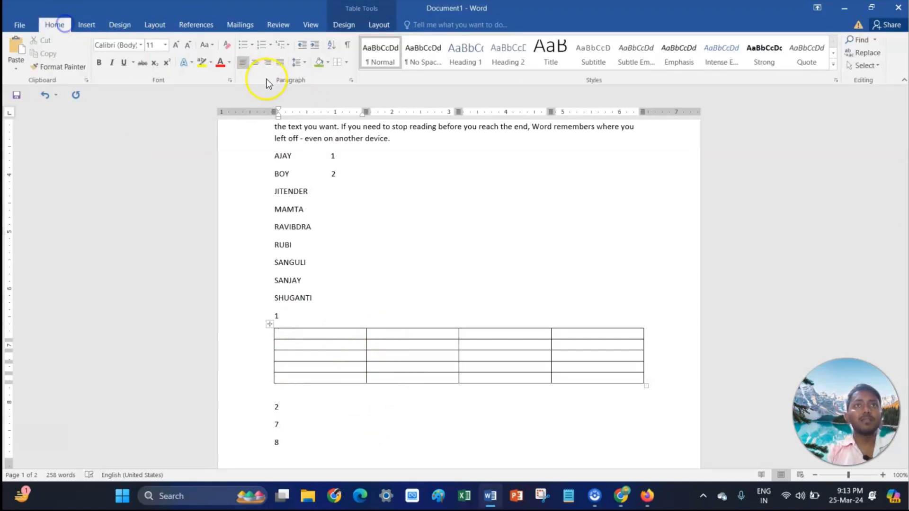
pyautogui.click(346, 62)
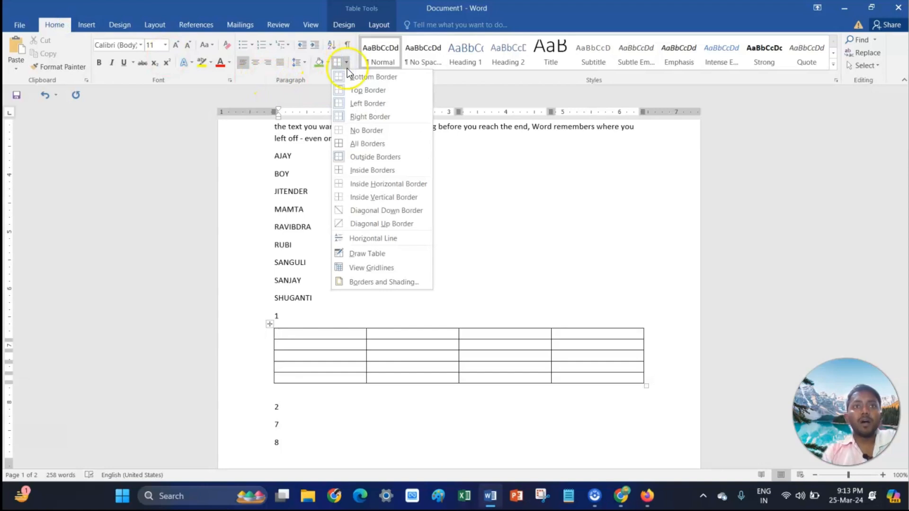
pyautogui.click(391, 197)
pyautogui.moveTo(304, 335); pyautogui.dragTo(580, 374)
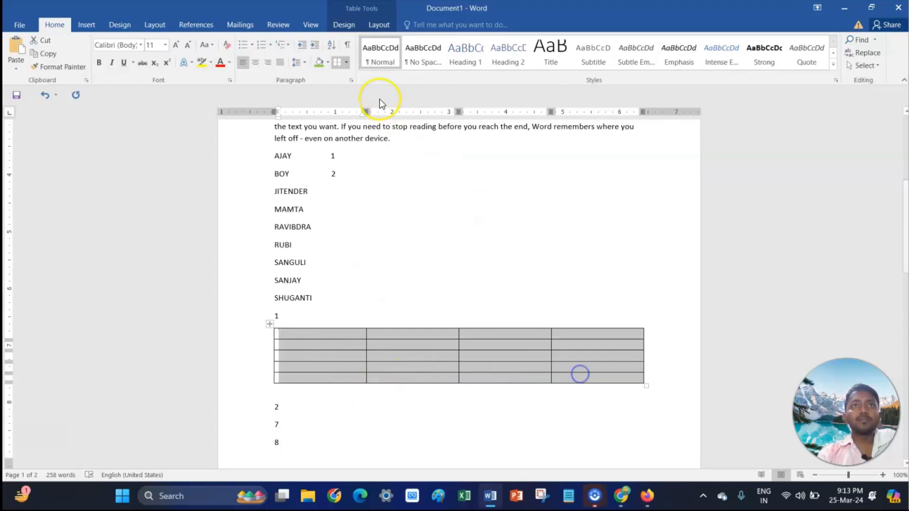
pyautogui.click(346, 62)
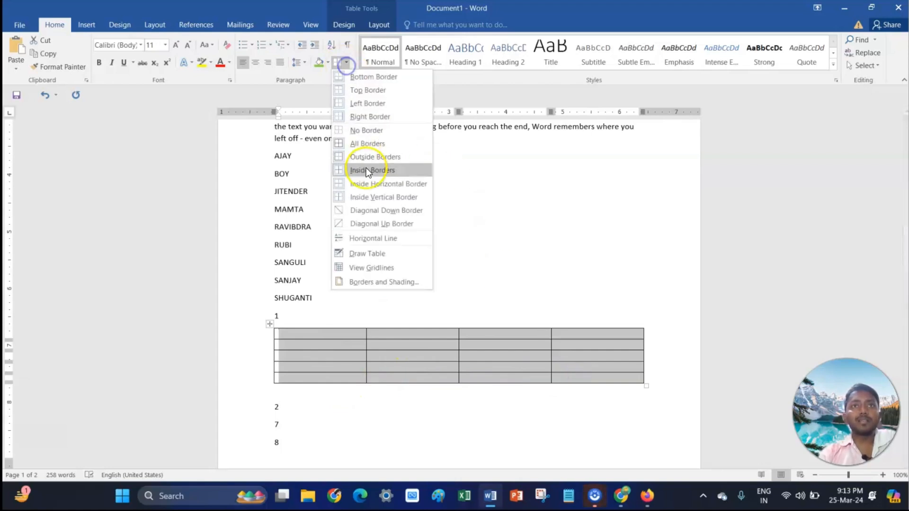
pyautogui.click(394, 197)
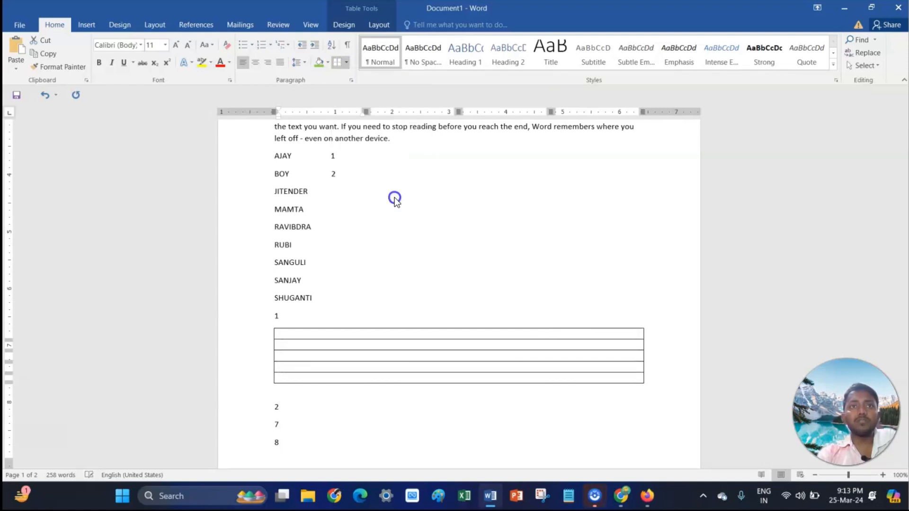
pyautogui.click(443, 346)
# - Select the whole table and reapply its inside vertical borders
pyautogui.click(343, 66)
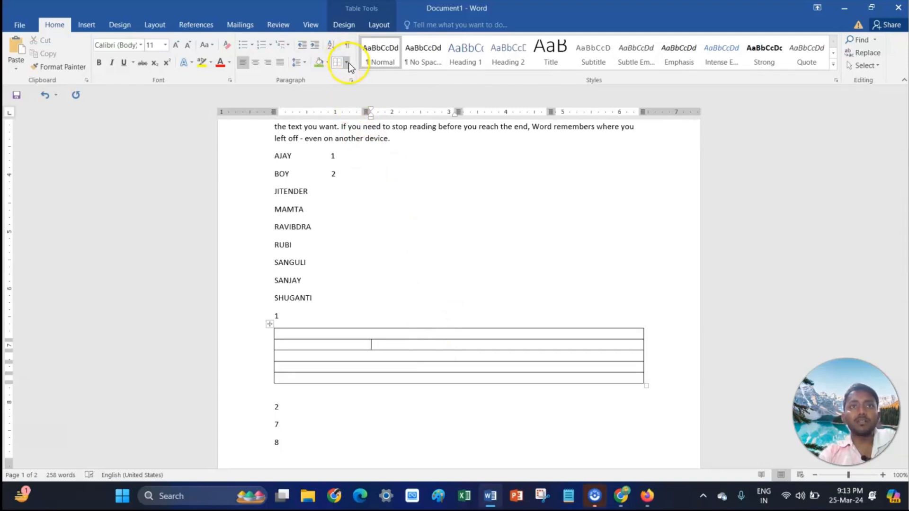
pyautogui.click(269, 324)
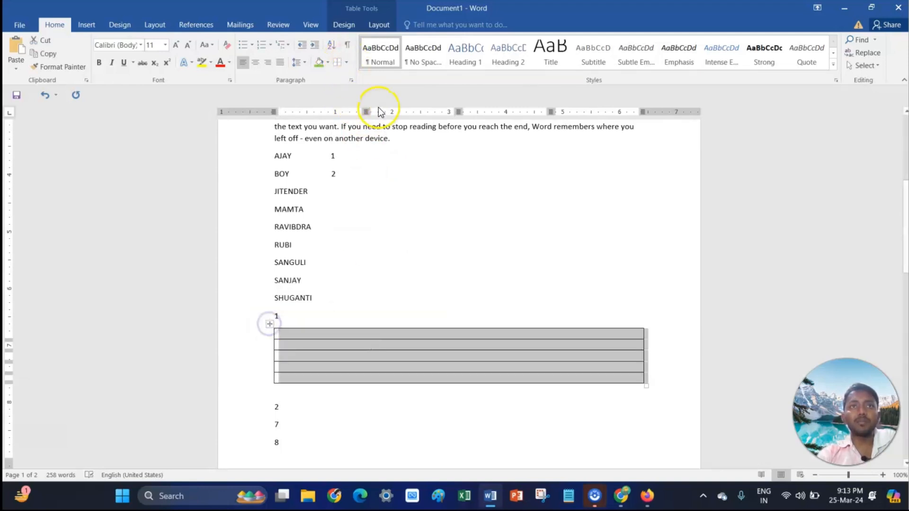
pyautogui.click(346, 61)
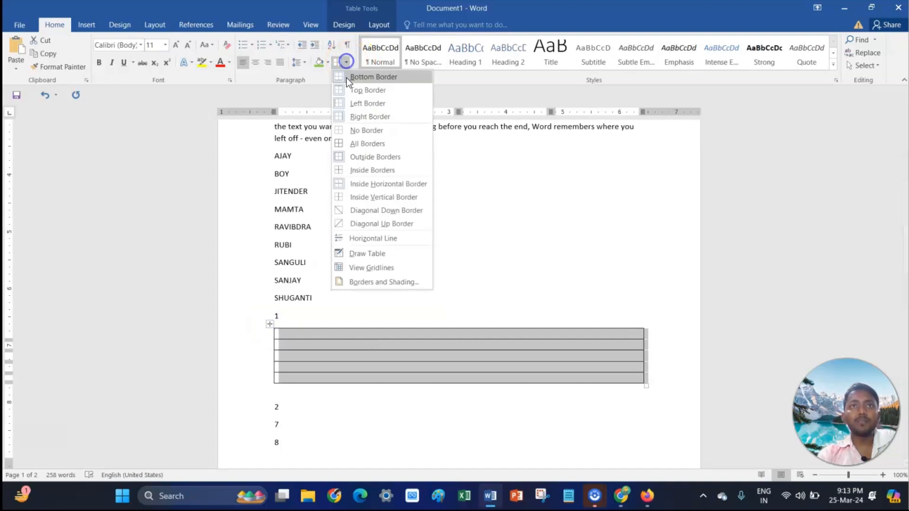
pyautogui.click(397, 198)
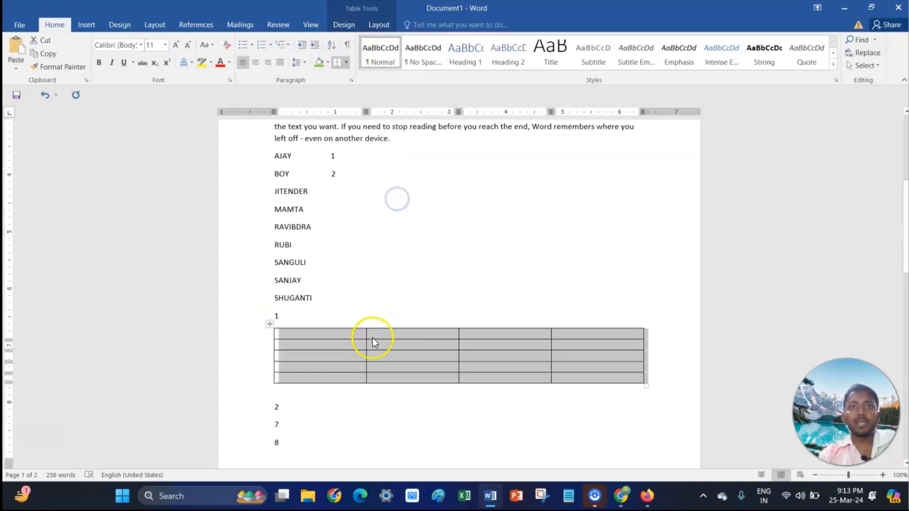
pyautogui.click(485, 268)
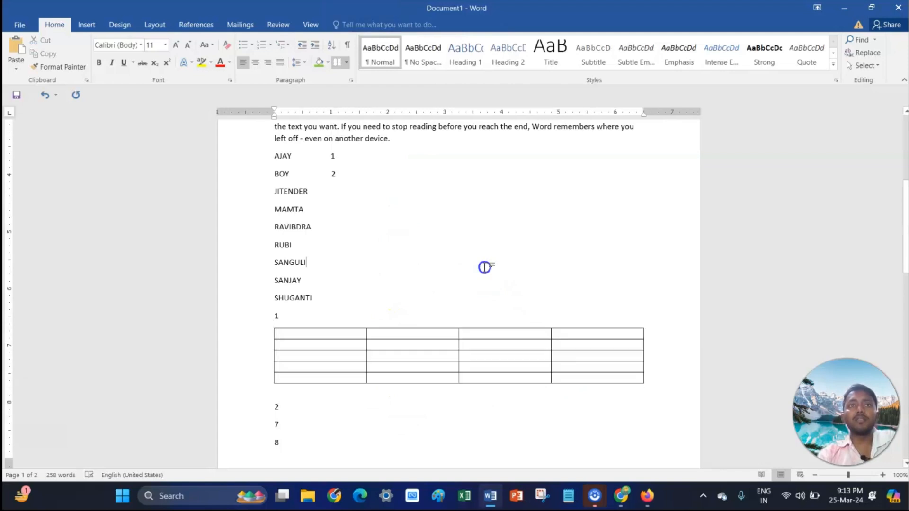
pyautogui.click(347, 62)
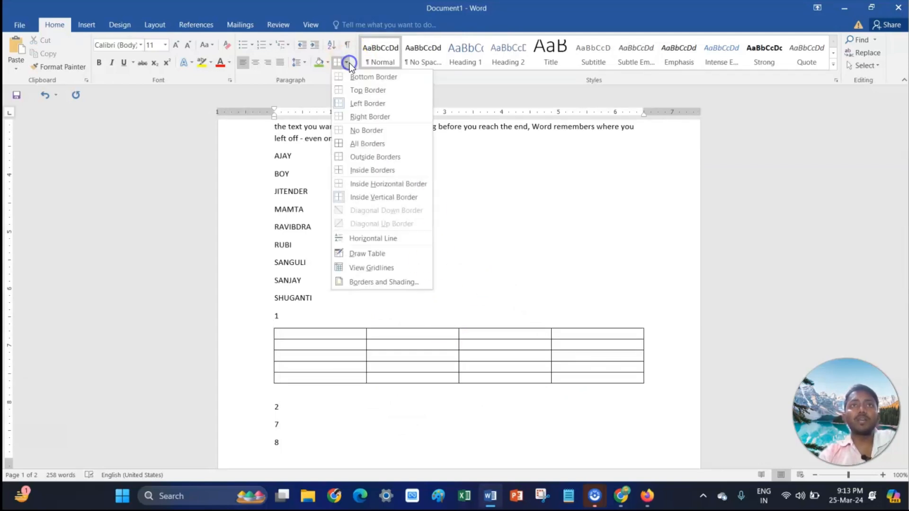
pyautogui.click(300, 335)
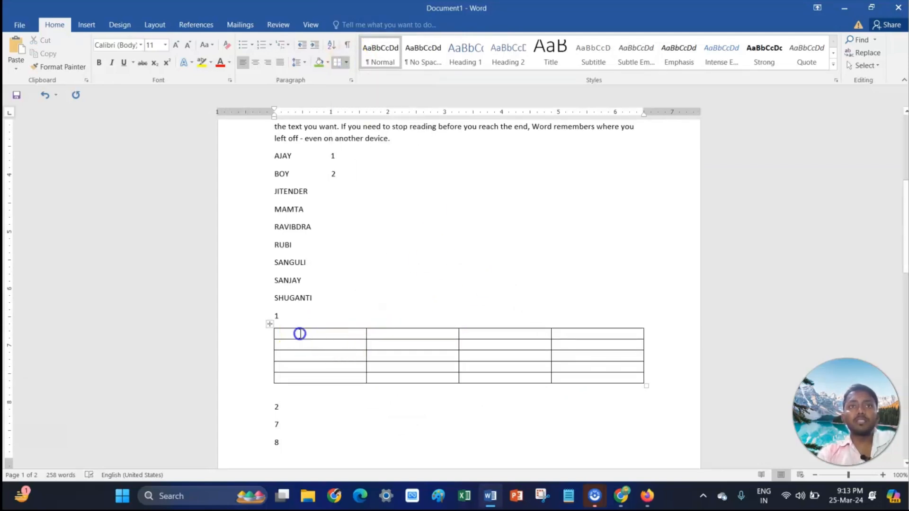
pyautogui.click(270, 325)
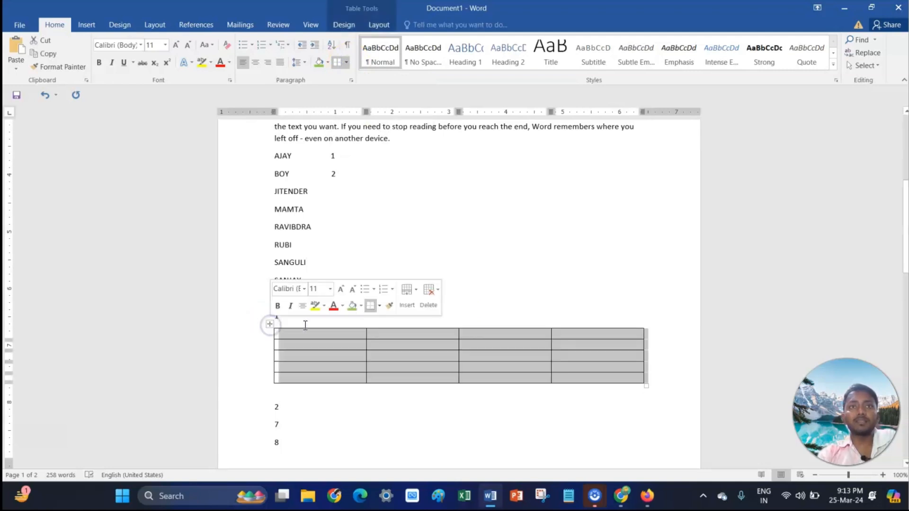
pyautogui.click(347, 63)
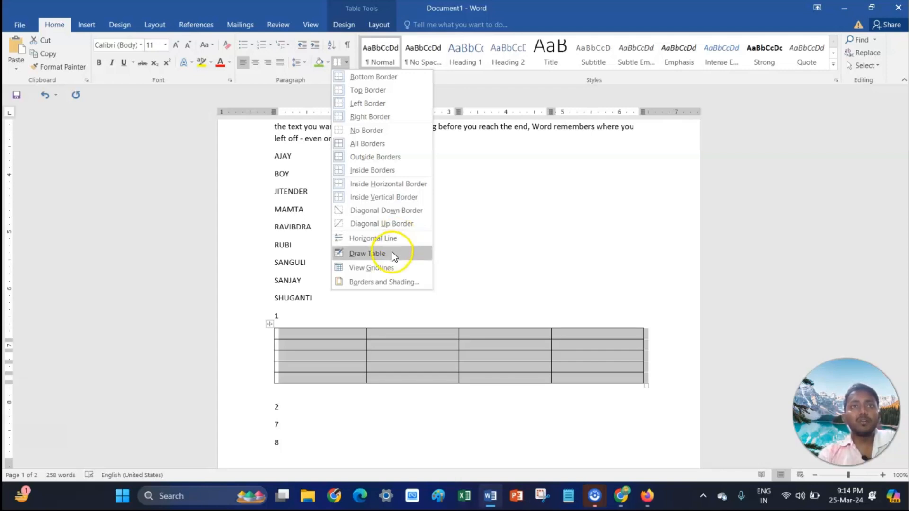
pyautogui.click(489, 247)
pyautogui.click(426, 348)
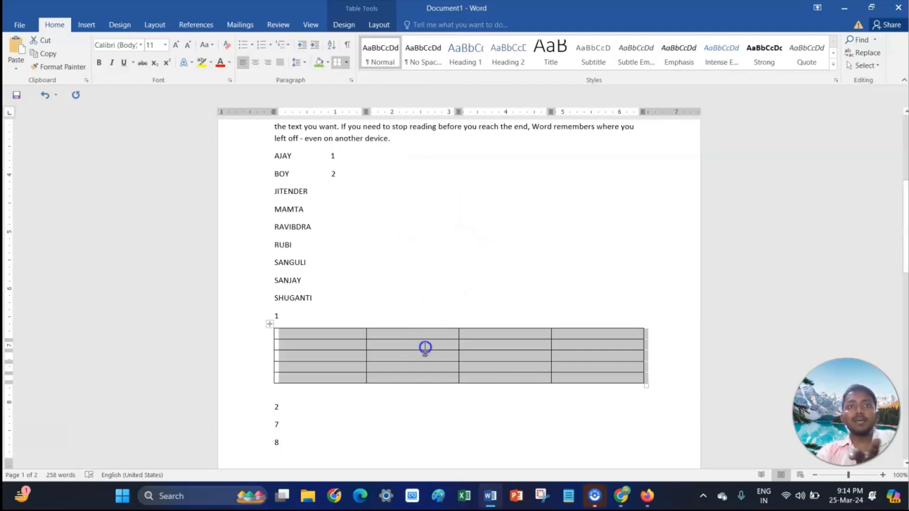
pyautogui.click(346, 62)
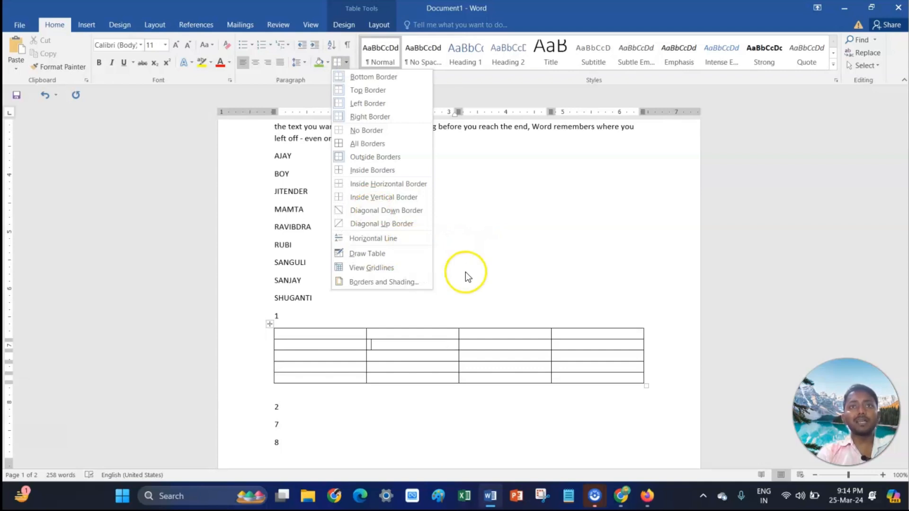
pyautogui.scroll(-2, 455, 277)
pyautogui.click(305, 201)
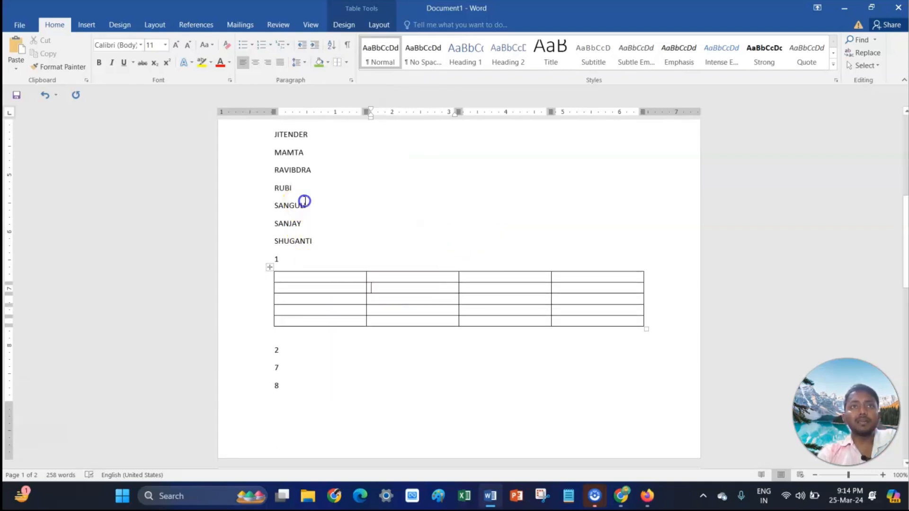
# - Add an empty line after SHUGANTI and insert a horizontal line there
pyautogui.click(335, 253)
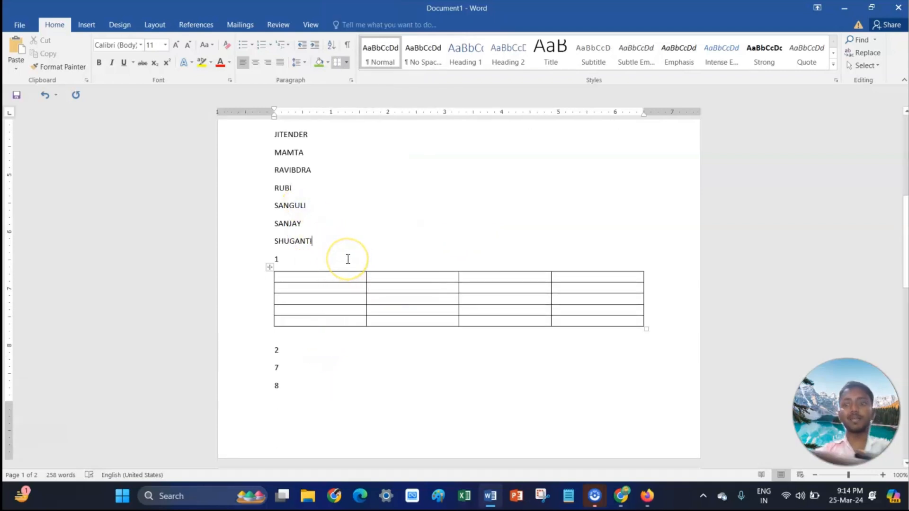
pyautogui.press('Return')
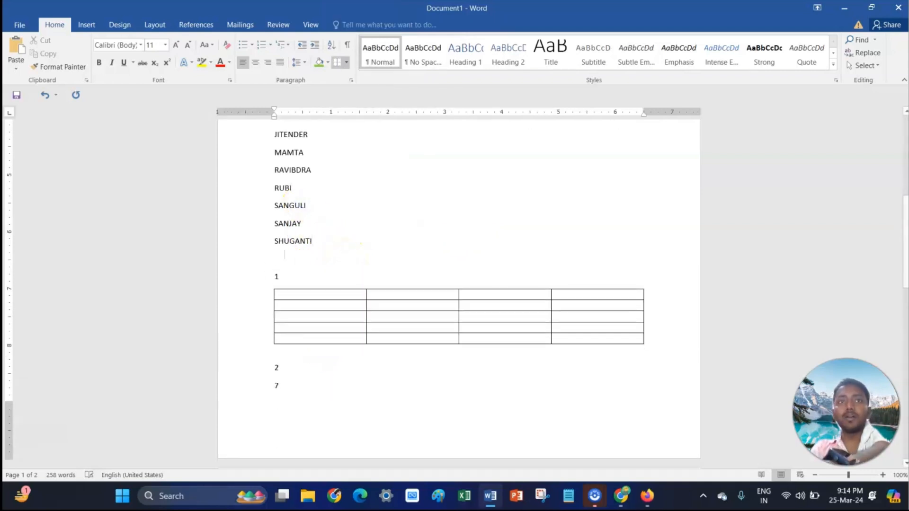
pyautogui.click(347, 63)
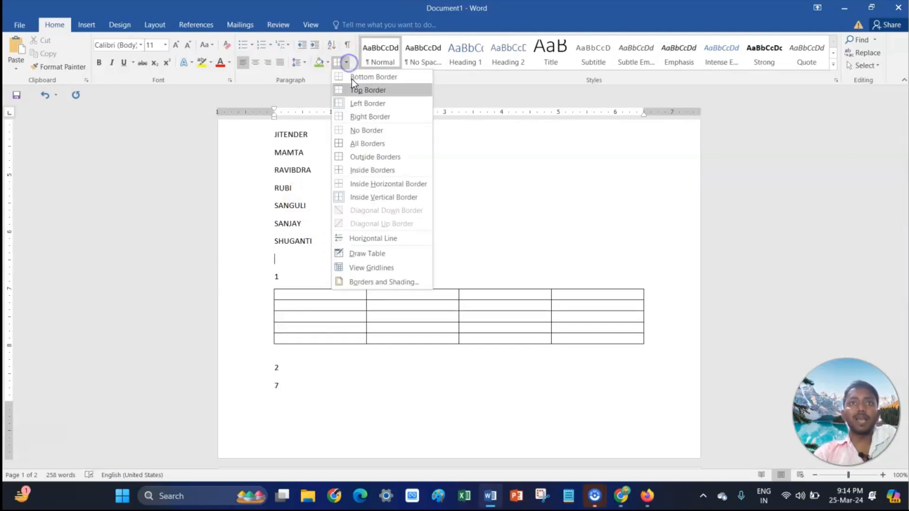
pyautogui.click(392, 240)
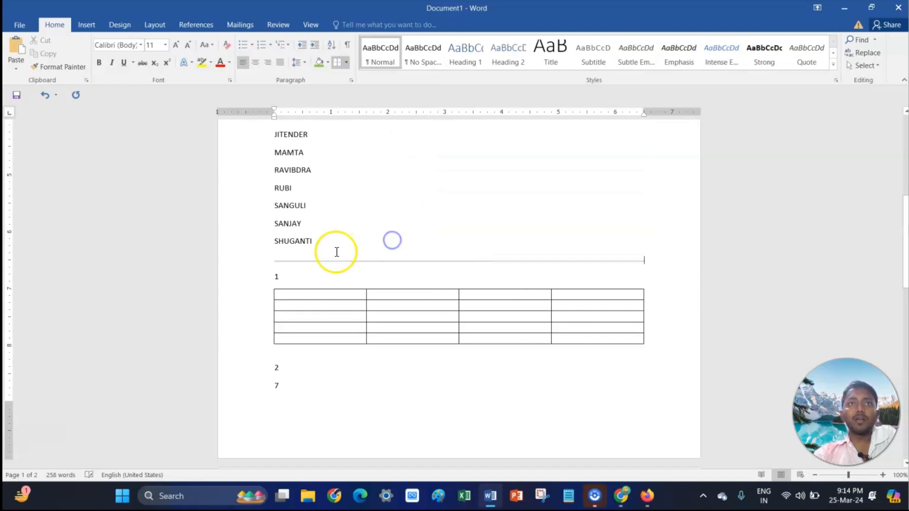
# - Use Draw Table to draw a small table above the four-column table, adding two vertical lines and one horizontal line
pyautogui.click(346, 62)
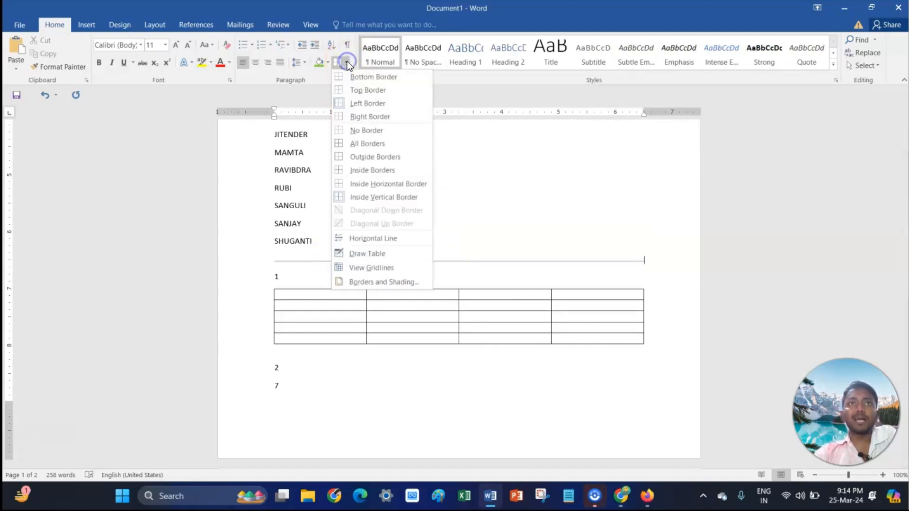
pyautogui.click(376, 253)
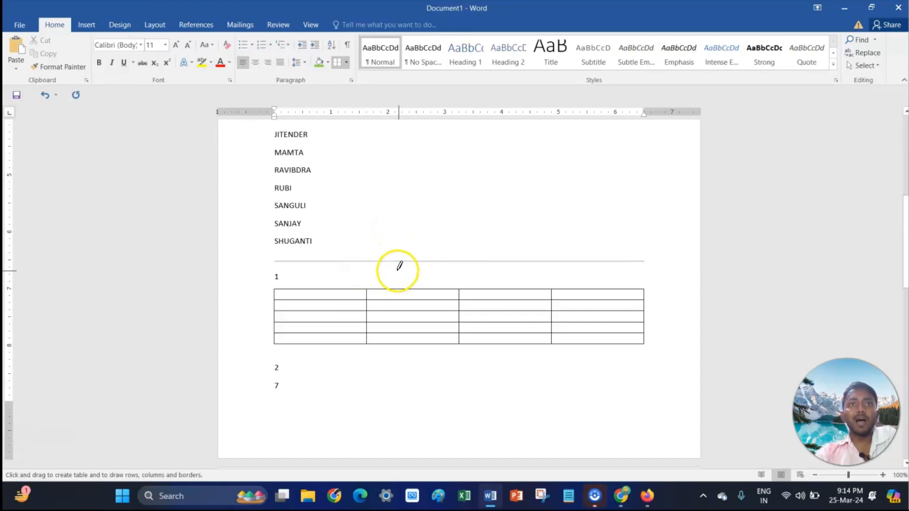
pyautogui.moveTo(406, 341); pyautogui.dragTo(406, 339)
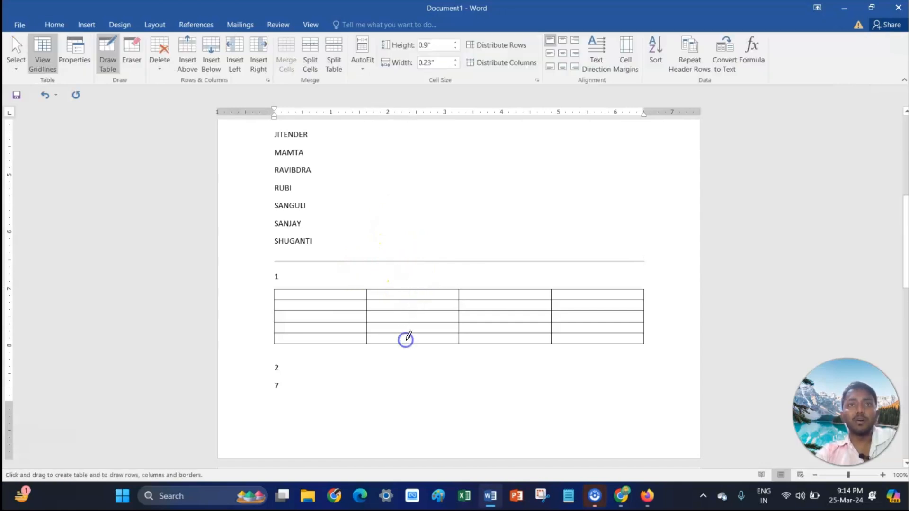
pyautogui.moveTo(419, 288)
pyautogui.mouseDown()
pyautogui.moveTo(517, 289)
pyautogui.moveTo(519, 336)
pyautogui.mouseUp()
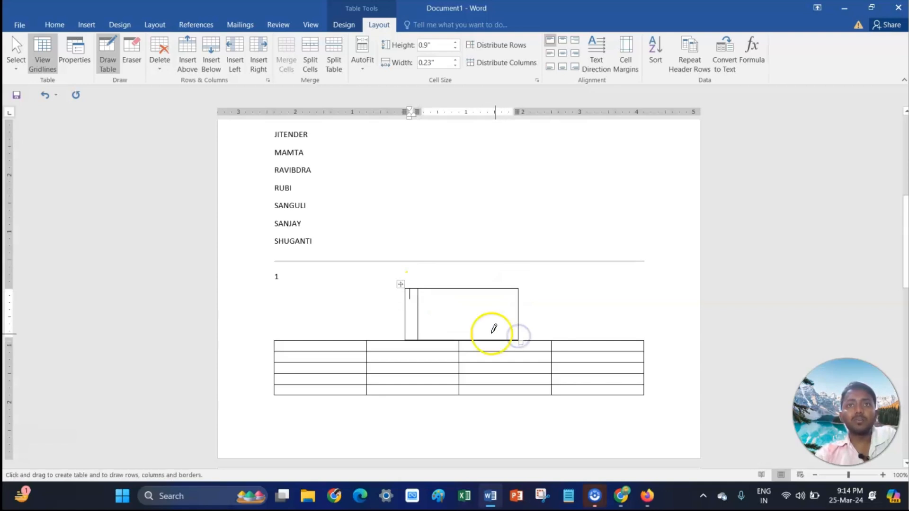
pyautogui.moveTo(438, 290); pyautogui.dragTo(437, 335)
pyautogui.moveTo(466, 289); pyautogui.dragTo(466, 331)
pyautogui.moveTo(411, 309); pyautogui.dragTo(482, 310)
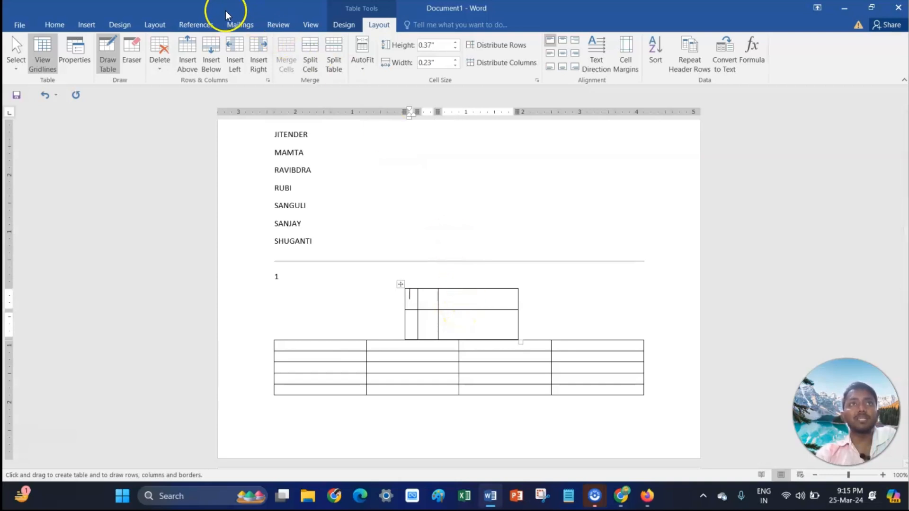
# - Select the drawn table and toggle the table gridlines view
pyautogui.click(55, 24)
pyautogui.click(350, 67)
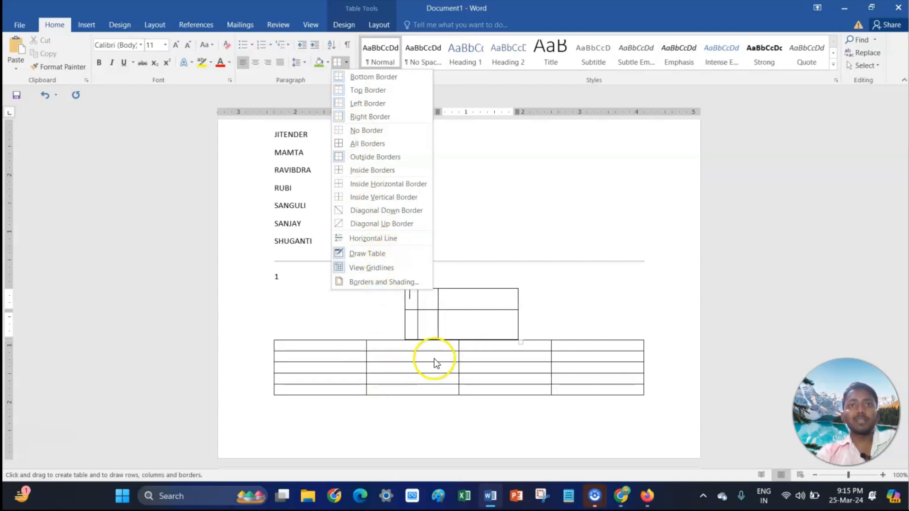
pyautogui.click(410, 305)
pyautogui.click(402, 285)
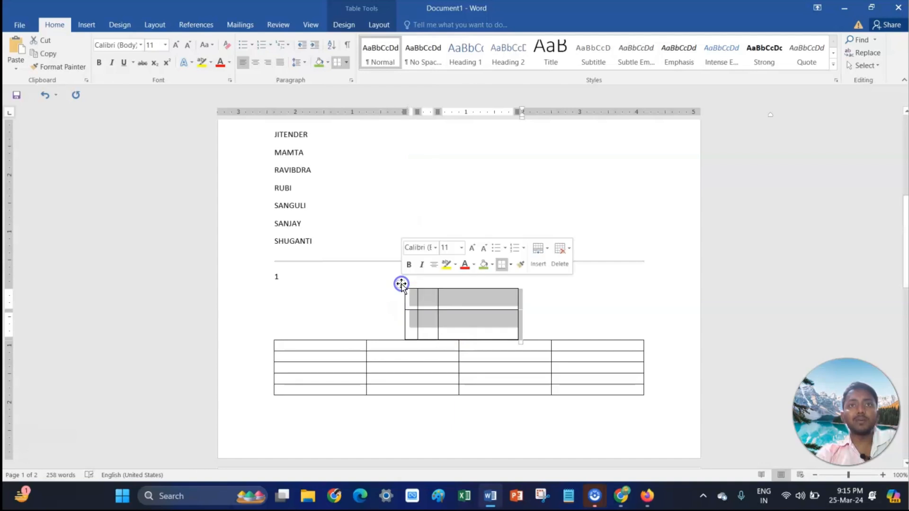
pyautogui.click(347, 63)
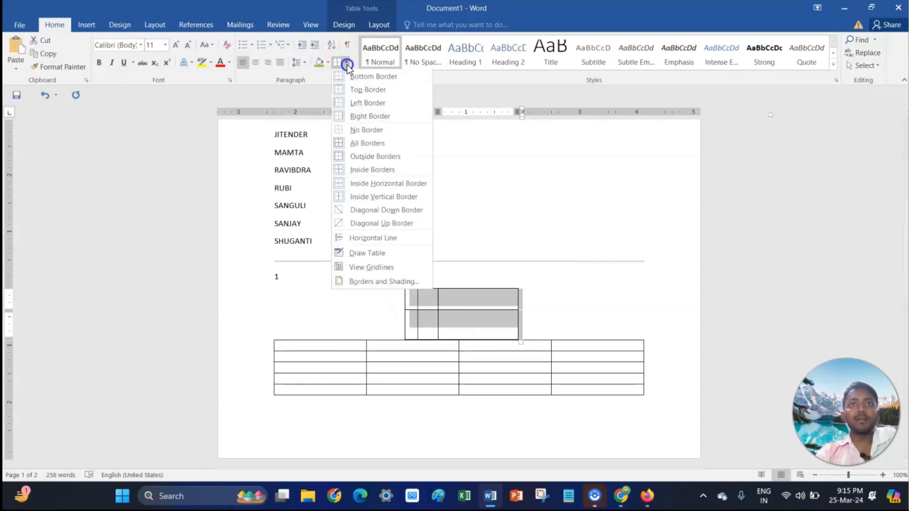
pyautogui.click(376, 268)
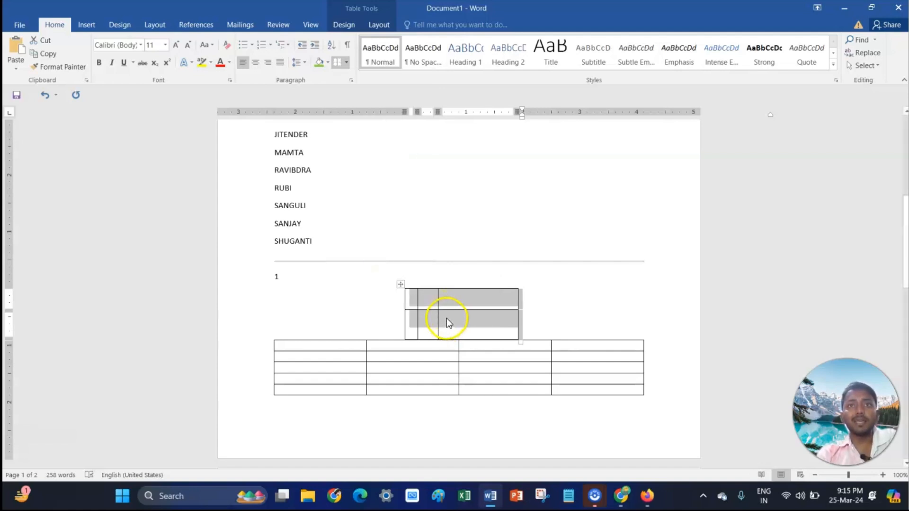
pyautogui.click(447, 319)
# - Select the names list with the horizontal line and toggle the table gridlines view again
pyautogui.moveTo(269, 161); pyautogui.dragTo(329, 258)
pyautogui.click(346, 63)
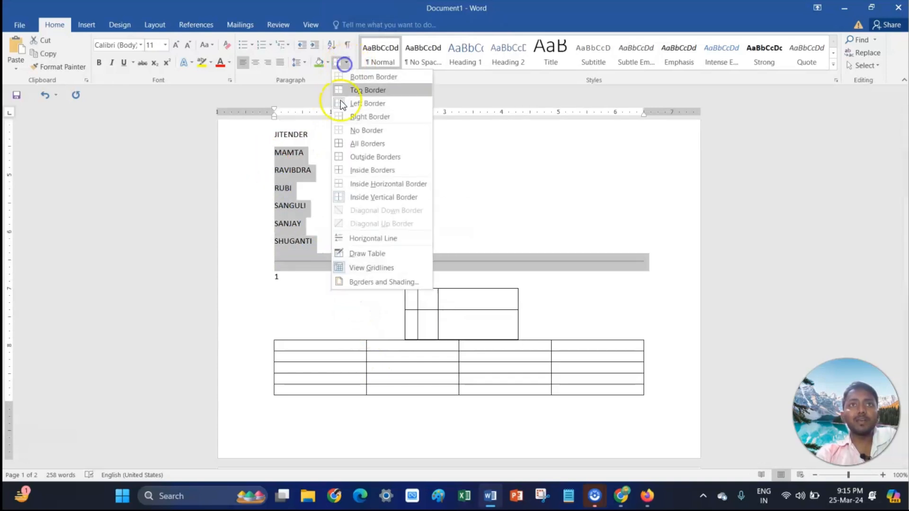
pyautogui.click(376, 267)
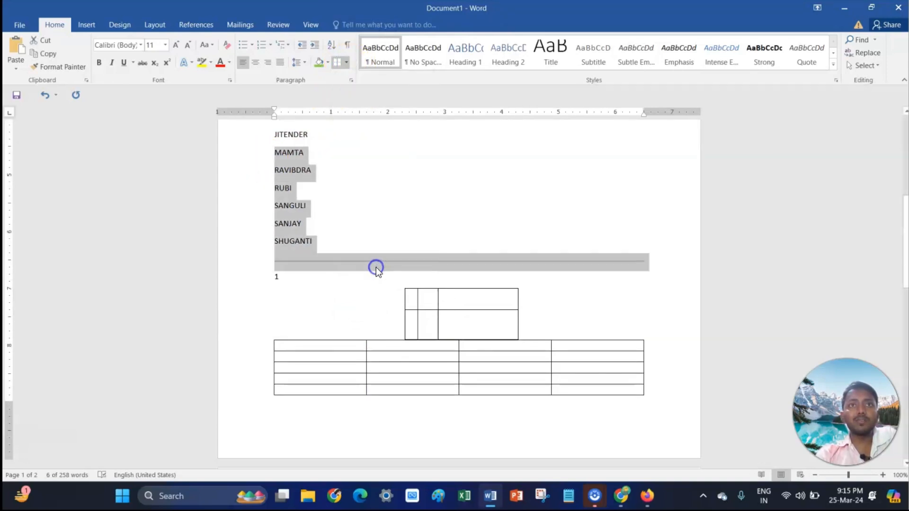
pyautogui.click(422, 289)
# - Select the four-column table and toggle the table gridlines view off and on
pyautogui.click(405, 343)
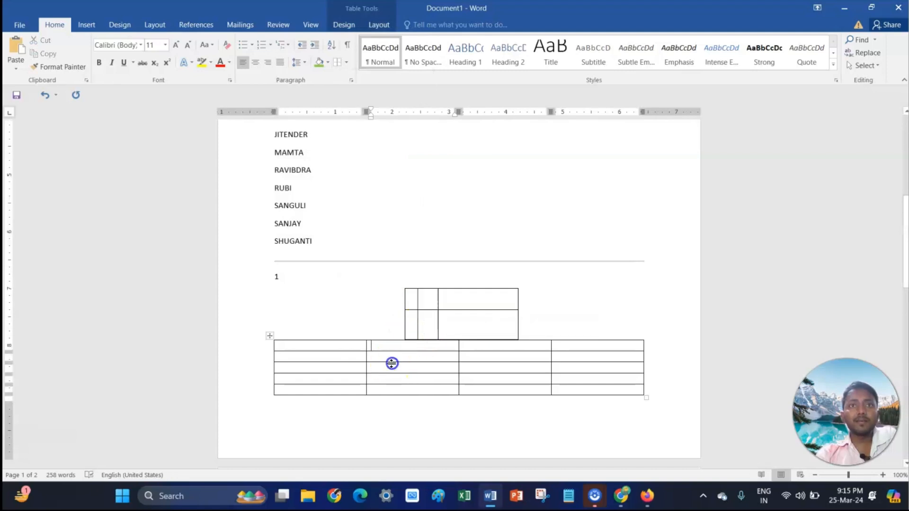
pyautogui.click(269, 336)
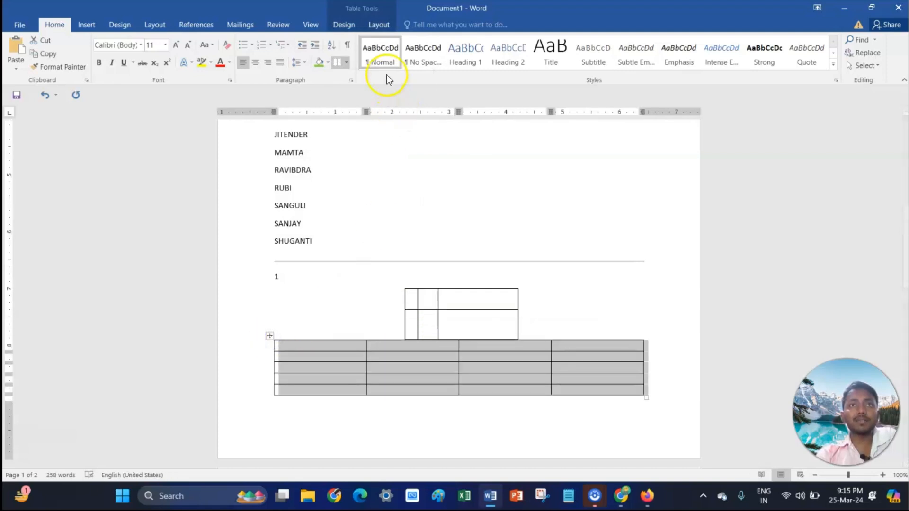
pyautogui.click(351, 64)
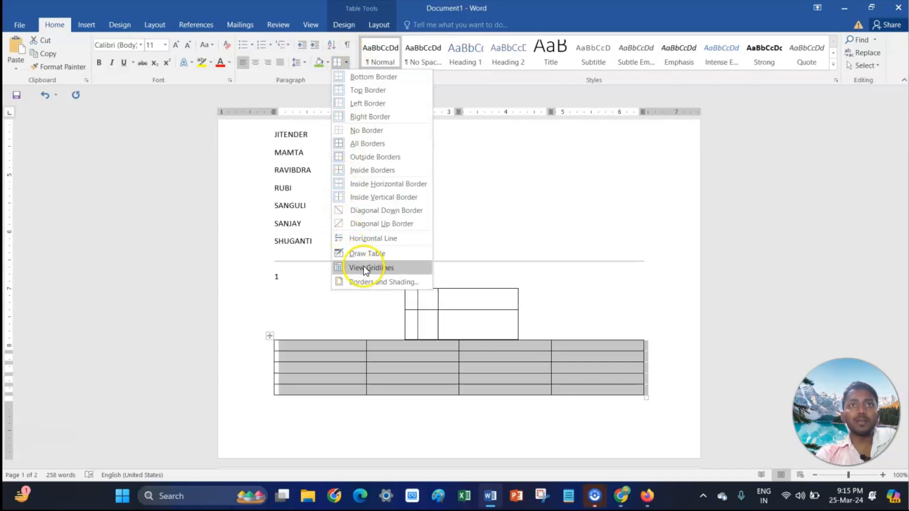
pyautogui.click(364, 266)
pyautogui.click(346, 63)
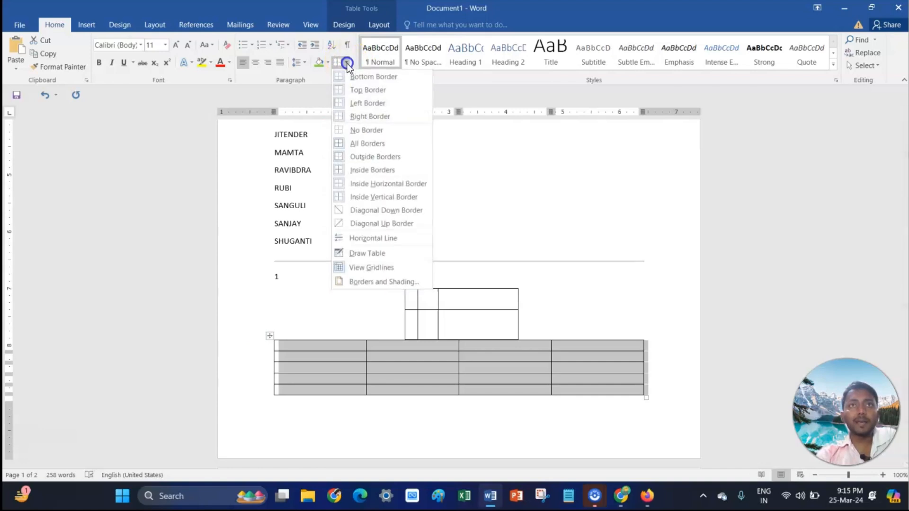
pyautogui.click(368, 270)
# - Open the Borders and Shading dialog for a cell of the drawn table, then close it
pyautogui.click(418, 296)
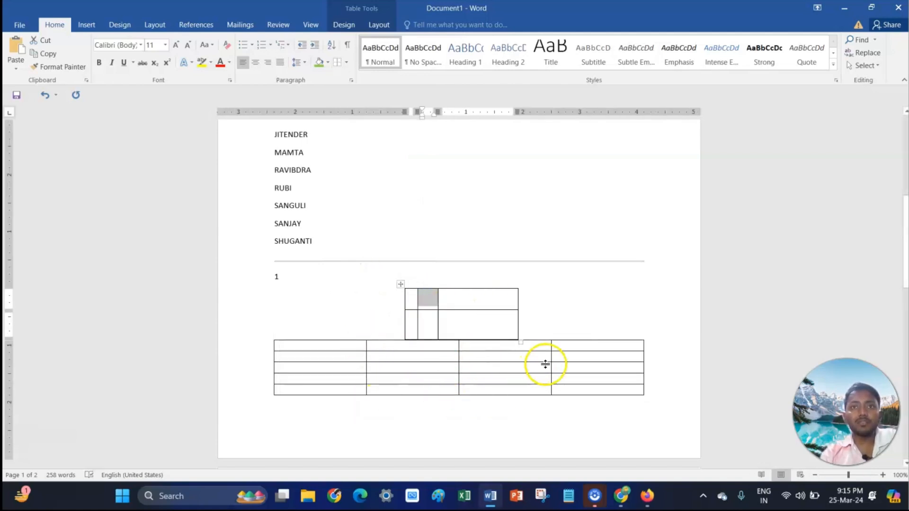
pyautogui.click(349, 63)
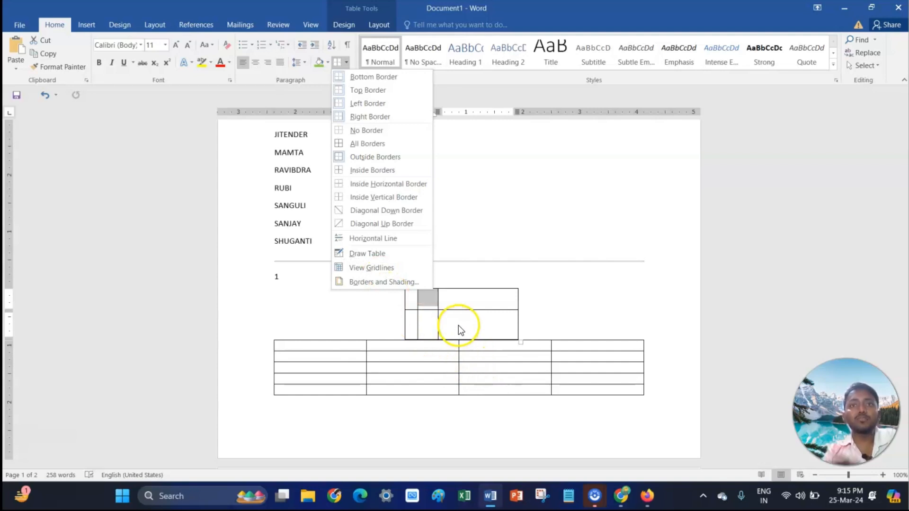
pyautogui.click(379, 282)
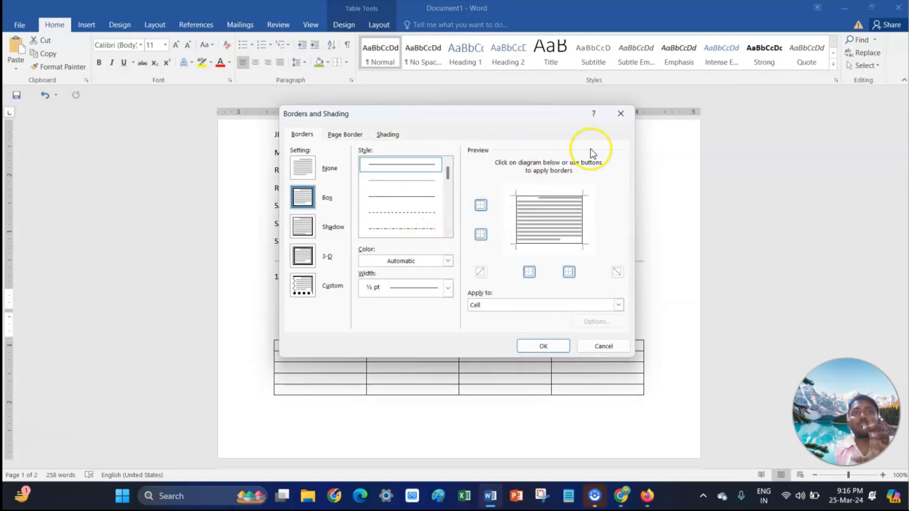
pyautogui.click(625, 118)
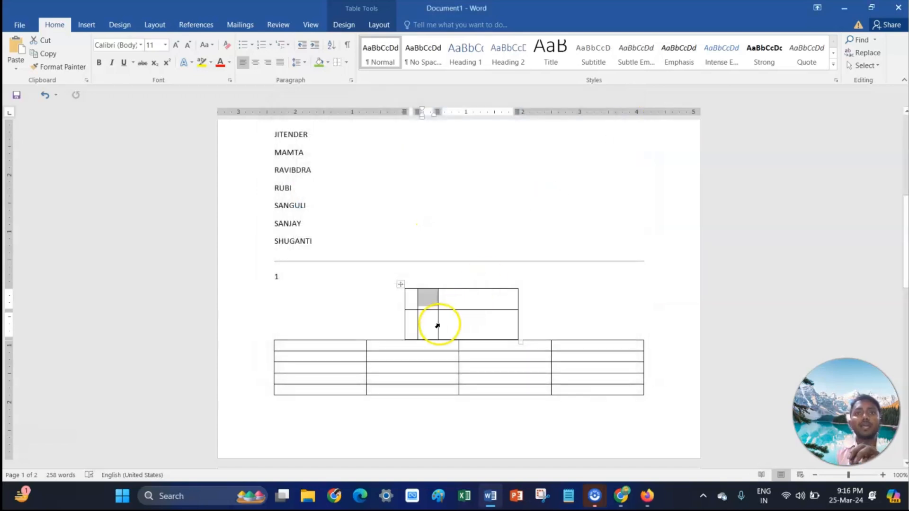
# - Select the whole drawn table, open Borders and Shading, and choose the None border setting
pyautogui.click(400, 284)
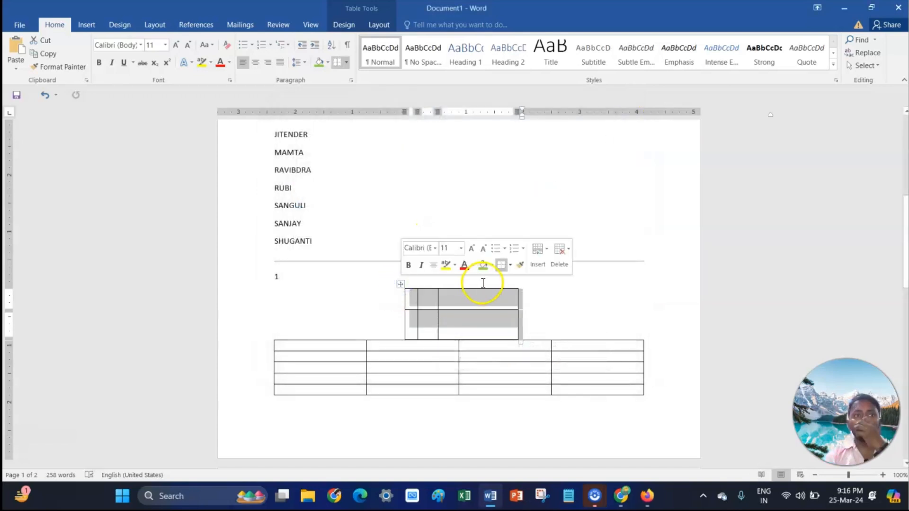
pyautogui.click(348, 67)
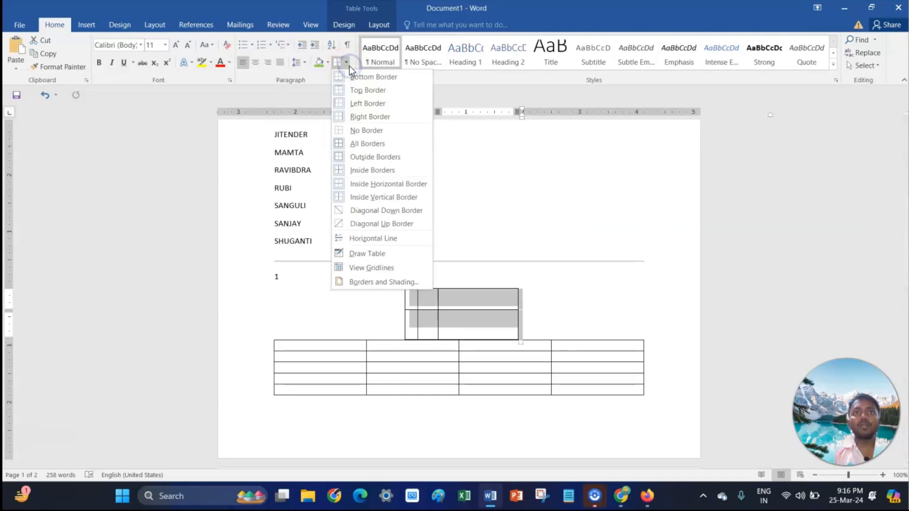
pyautogui.click(380, 283)
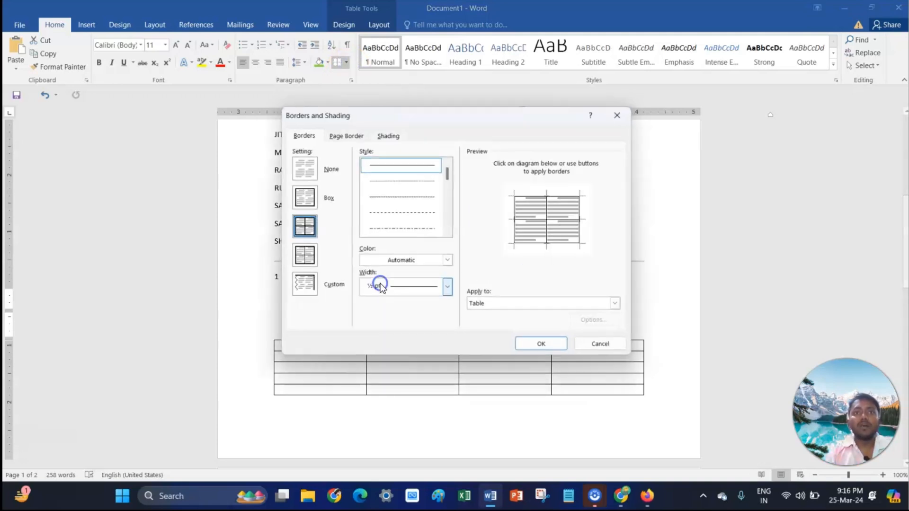
pyautogui.click(309, 170)
pyautogui.moveTo(492, 121)
pyautogui.mouseDown()
pyautogui.moveTo(296, 119)
pyautogui.moveTo(240, 133)
pyautogui.mouseUp()
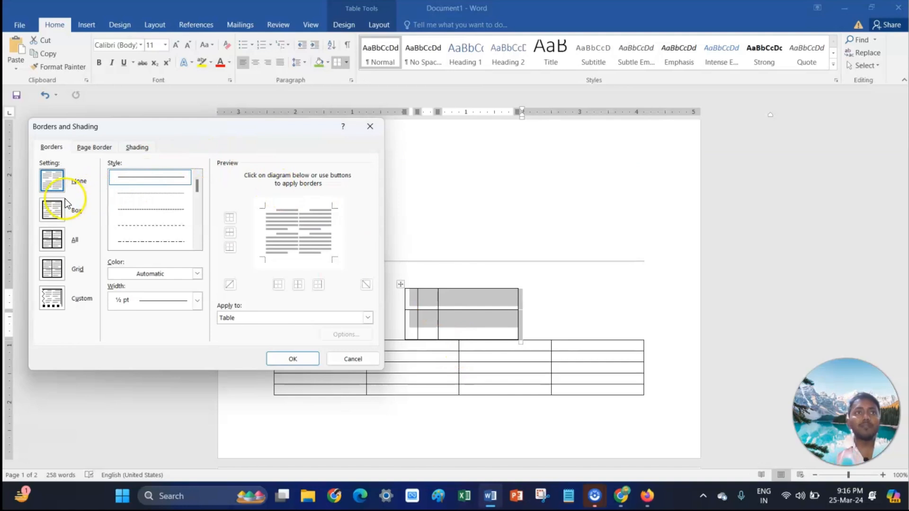
# - Preview the Box, Custom and All border settings, returning to None
pyautogui.click(64, 215)
pyautogui.click(59, 279)
pyautogui.click(58, 243)
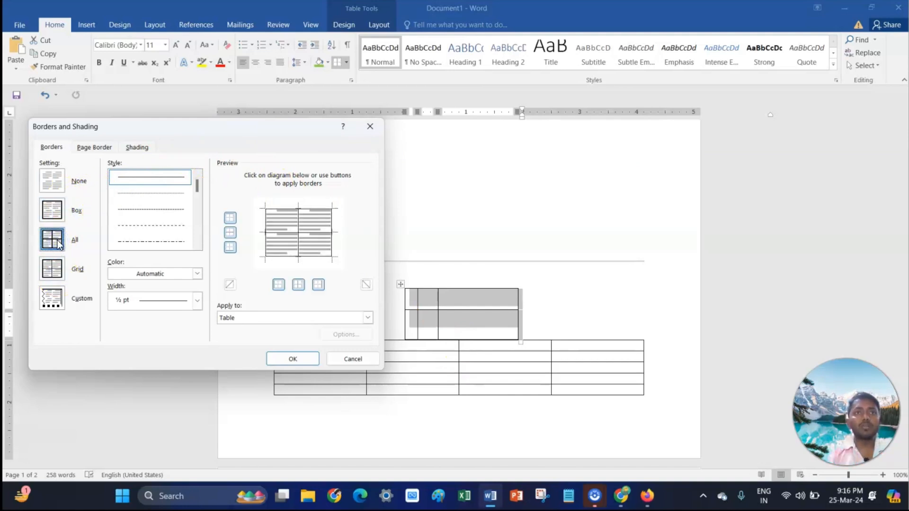
pyautogui.click(52, 297)
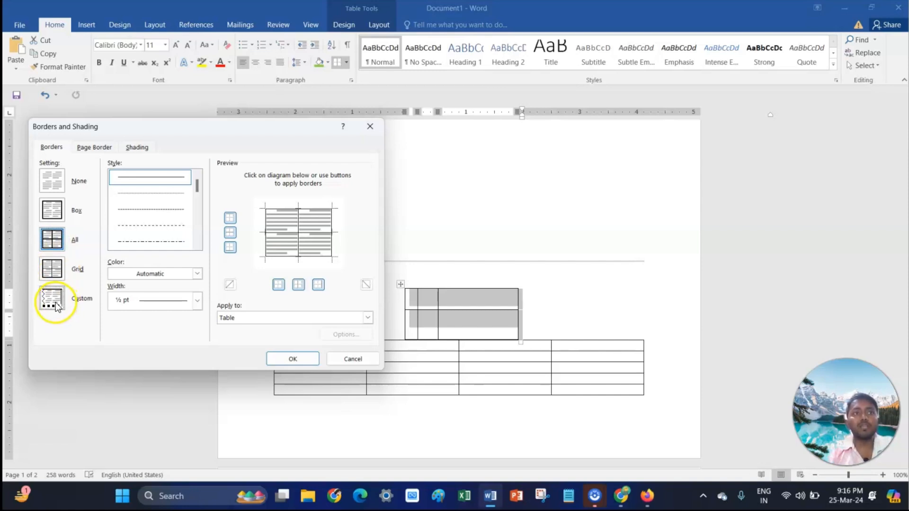
pyautogui.click(57, 244)
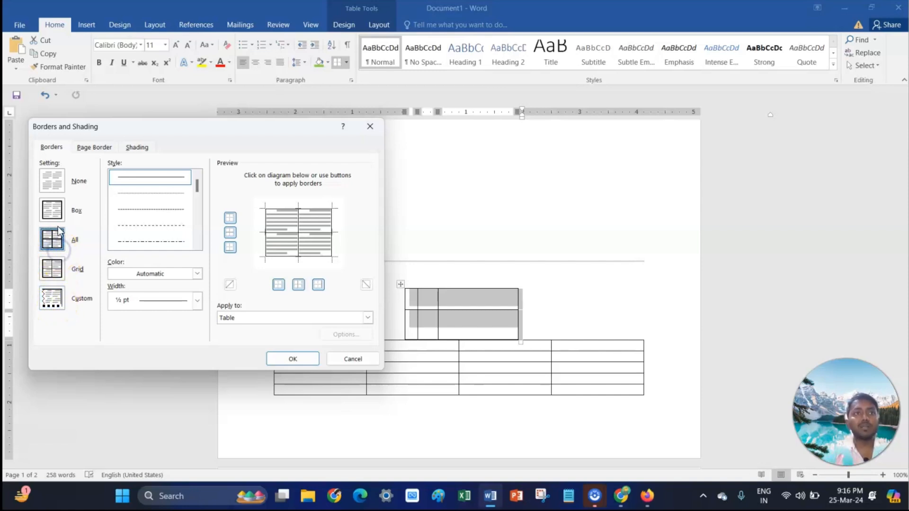
pyautogui.click(58, 189)
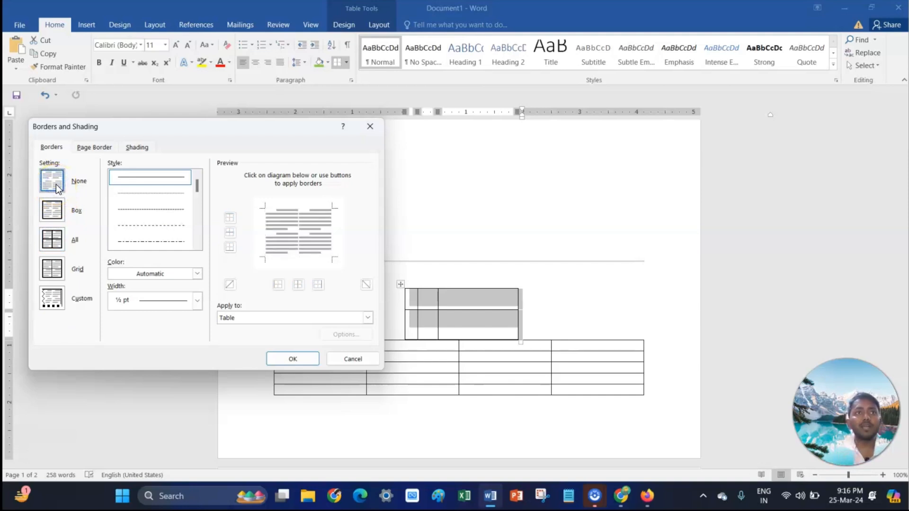
# - Choose the Box page border setting, briefly checking the Shading options
pyautogui.click(95, 147)
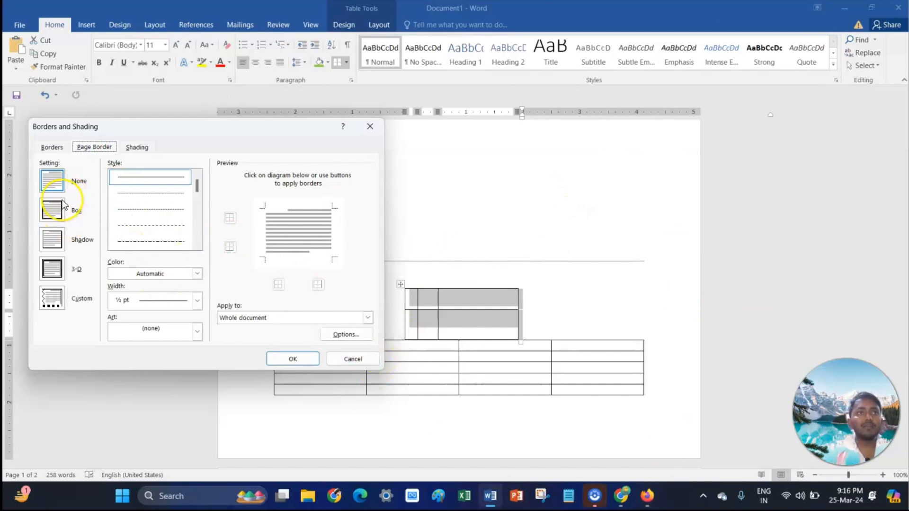
pyautogui.click(59, 215)
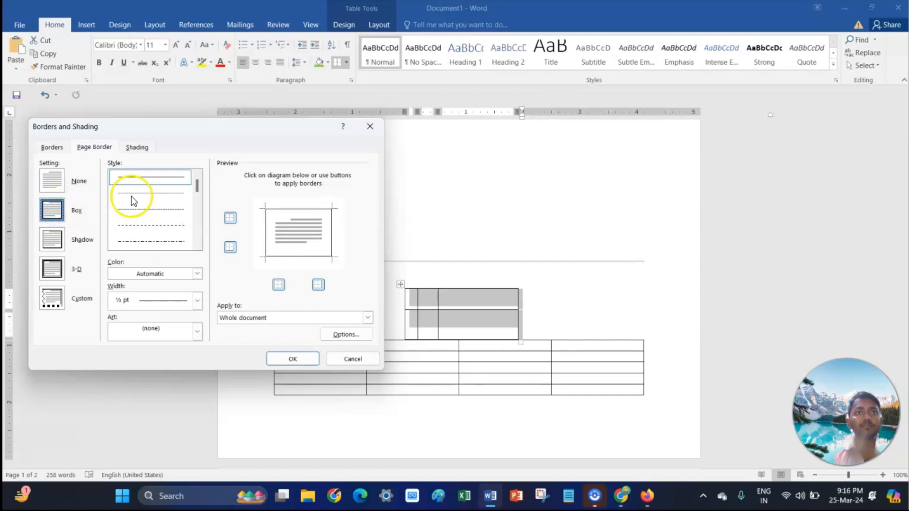
pyautogui.click(138, 149)
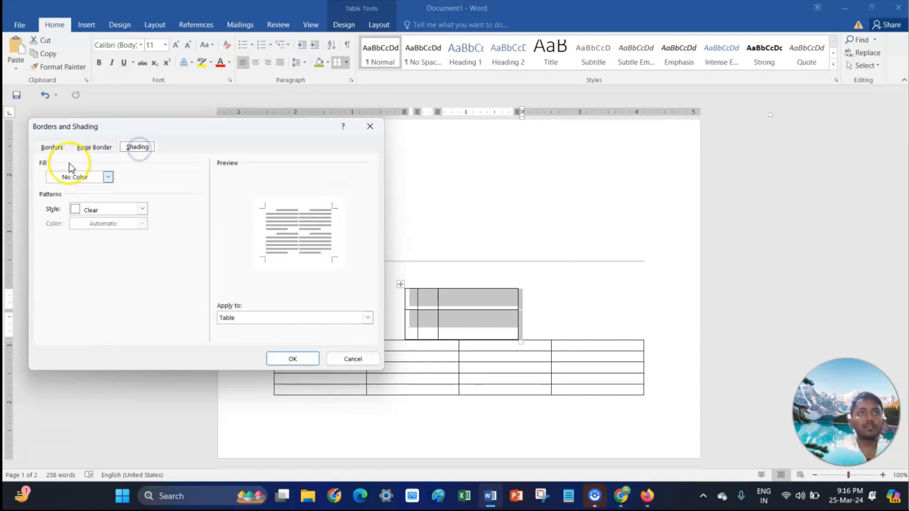
pyautogui.click(82, 147)
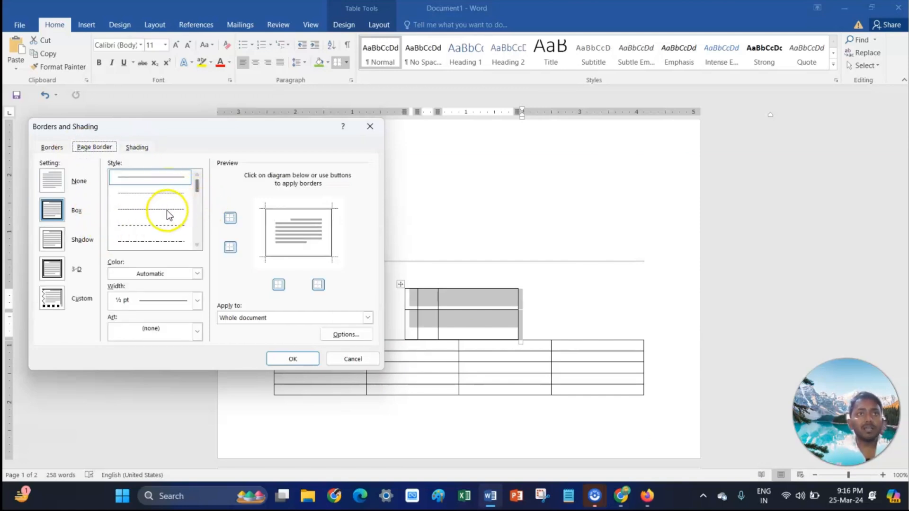
# - Set the page border style to a dash-dot line with a 3 pt width
pyautogui.click(148, 235)
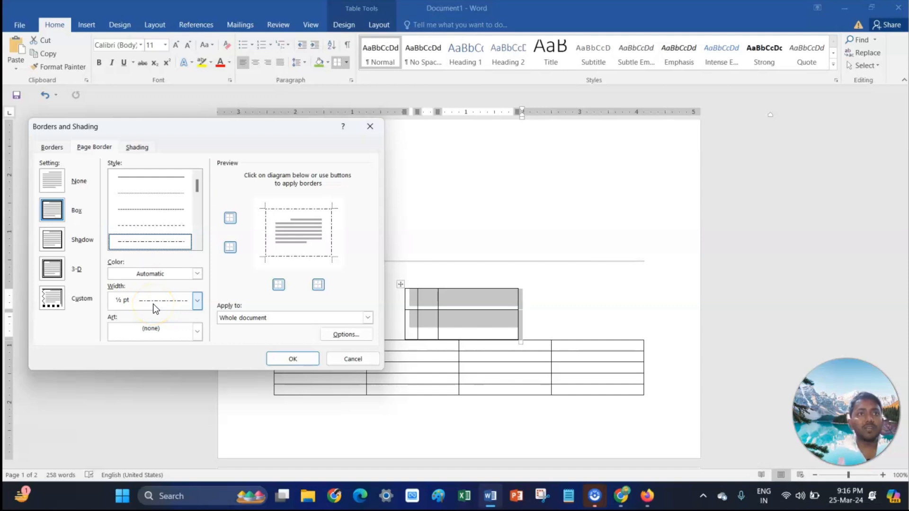
pyautogui.click(197, 300)
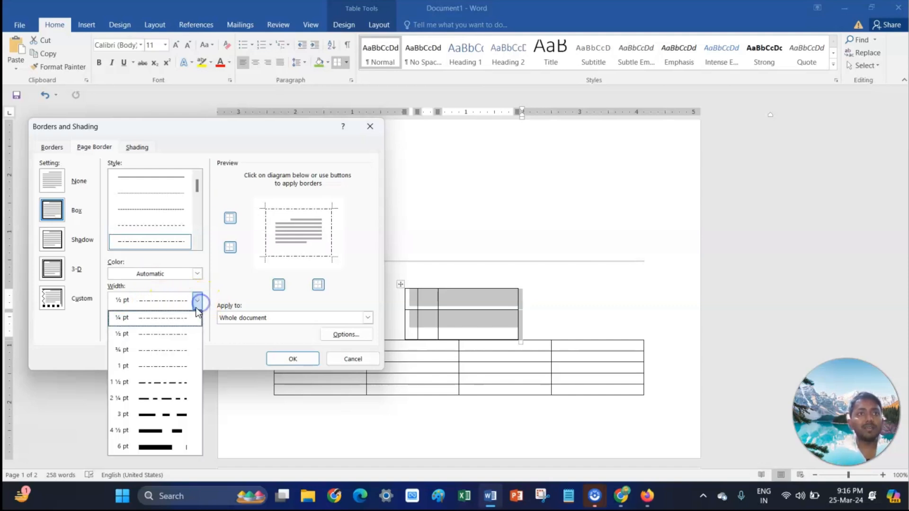
pyautogui.click(174, 413)
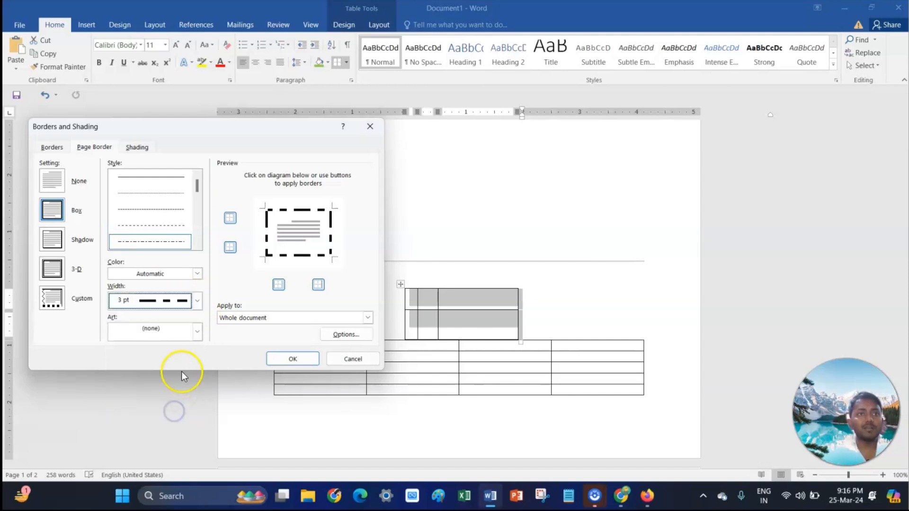
# - Try apple art for the page border, reset the art to none, and apply the Box page border
pyautogui.click(172, 335)
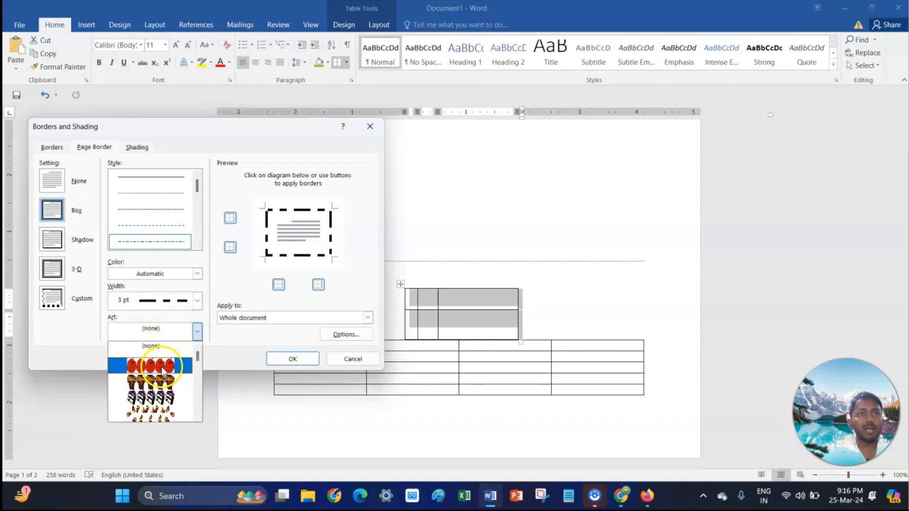
pyautogui.click(160, 367)
pyautogui.click(175, 337)
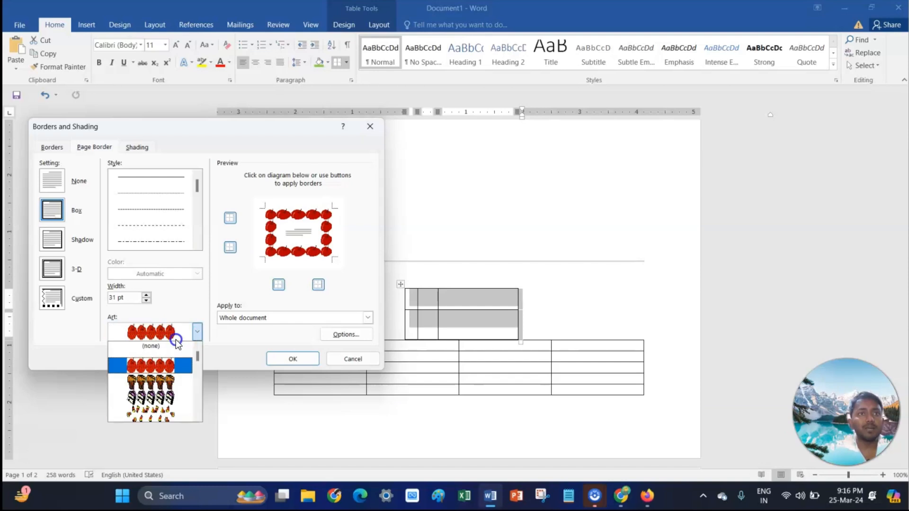
pyautogui.click(162, 348)
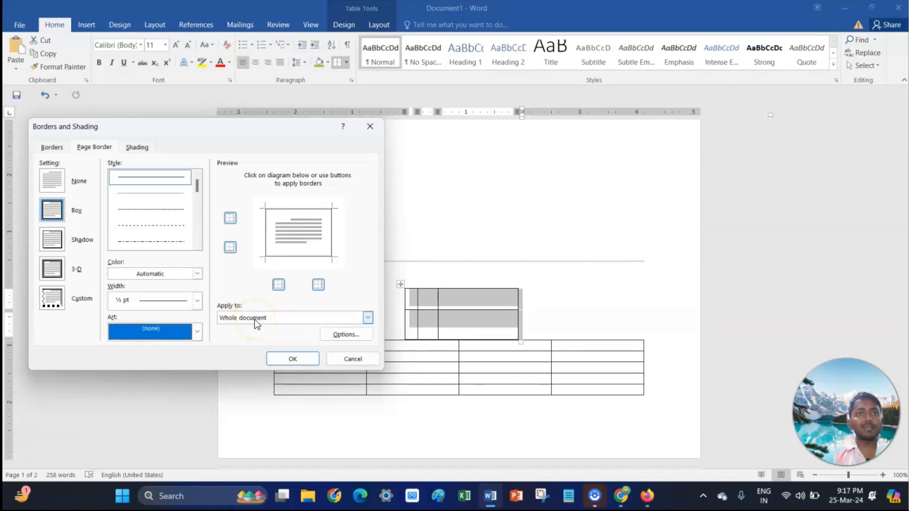
pyautogui.click(285, 358)
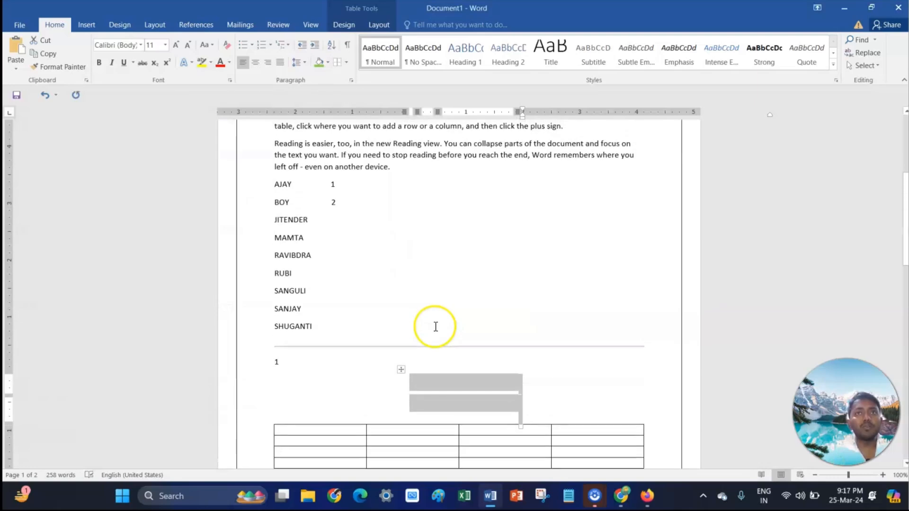
# - Reopen Borders and Shading and apply an apple art page border to the whole document
pyautogui.scroll(7, 436, 326)
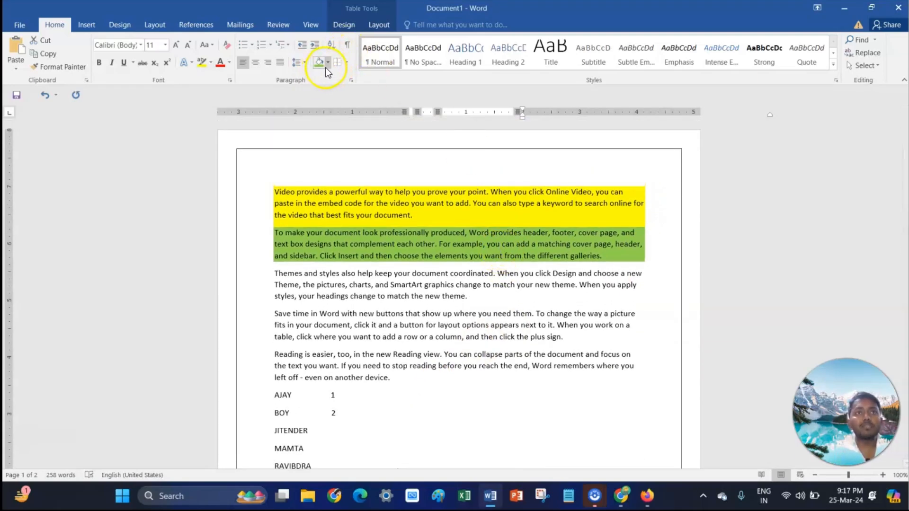
pyautogui.click(349, 65)
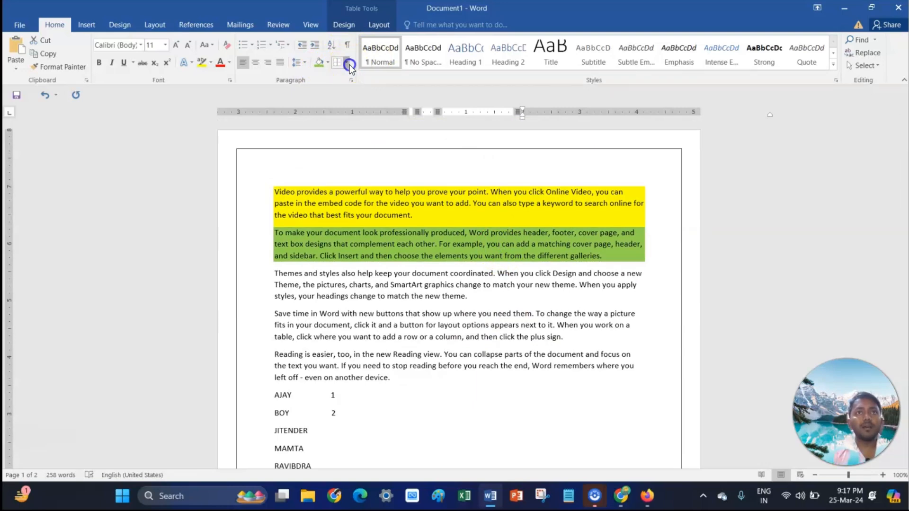
pyautogui.click(373, 278)
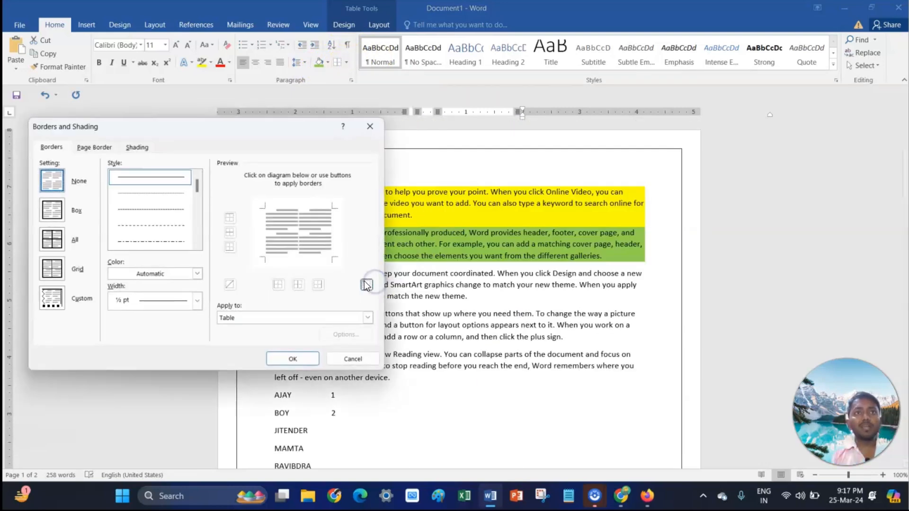
pyautogui.click(142, 306)
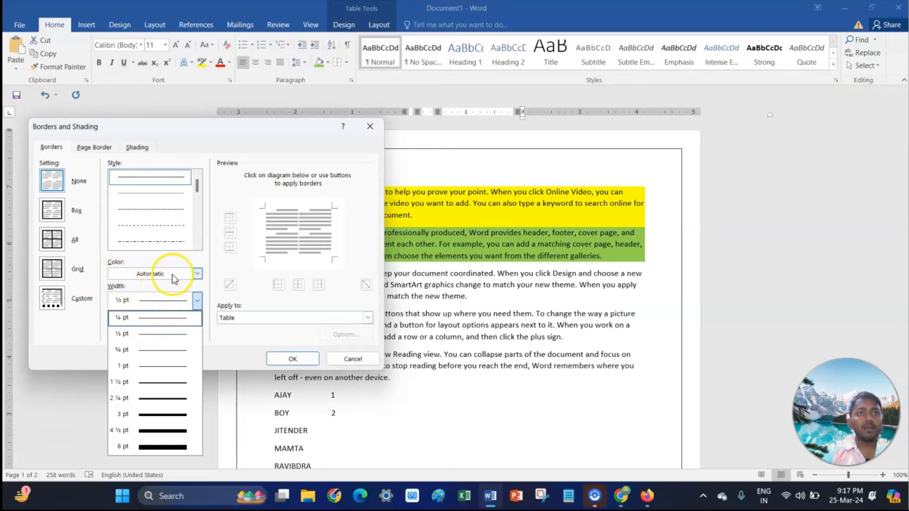
pyautogui.click(94, 147)
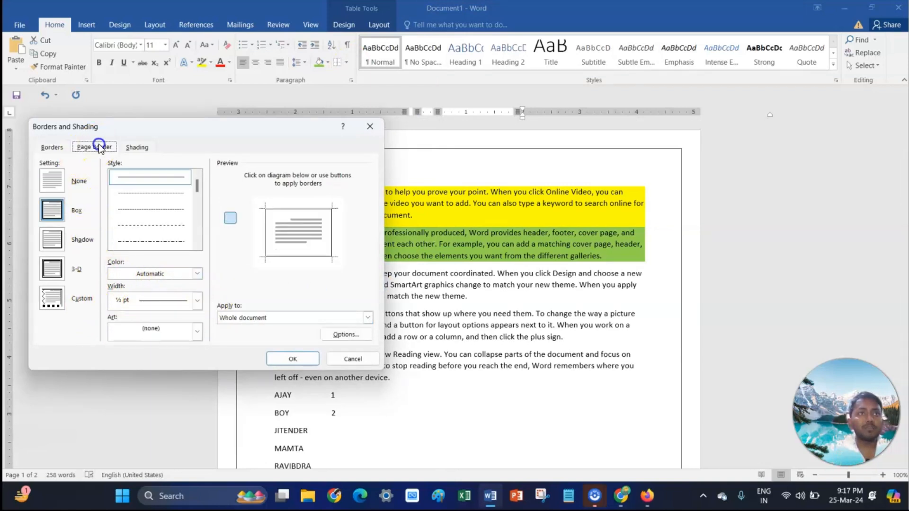
pyautogui.click(52, 147)
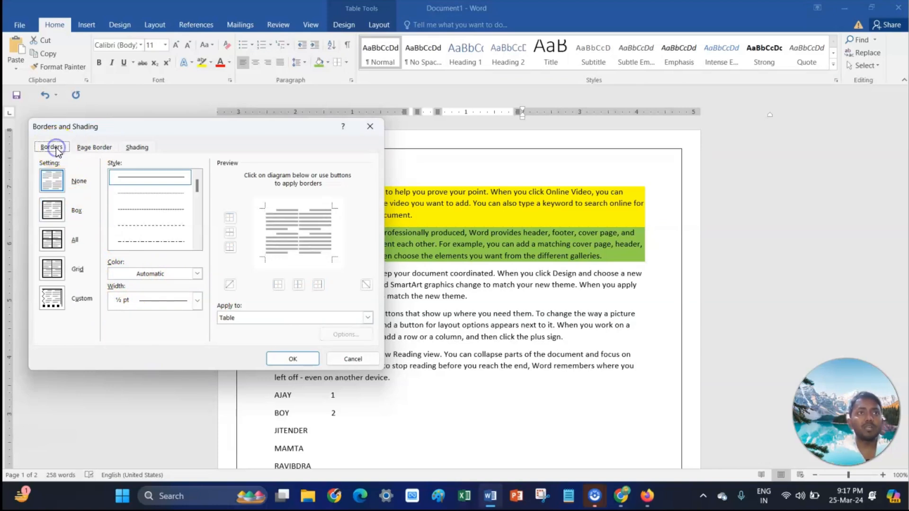
pyautogui.click(94, 147)
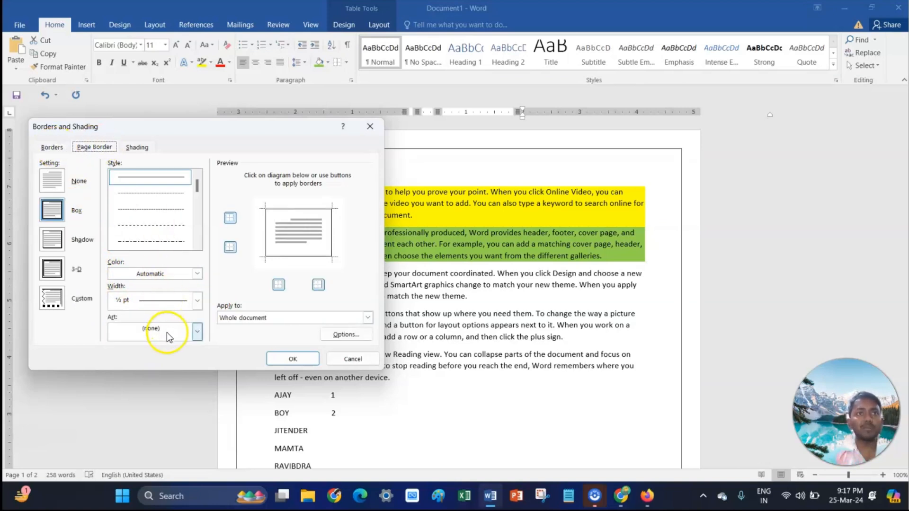
pyautogui.click(167, 334)
pyautogui.click(160, 372)
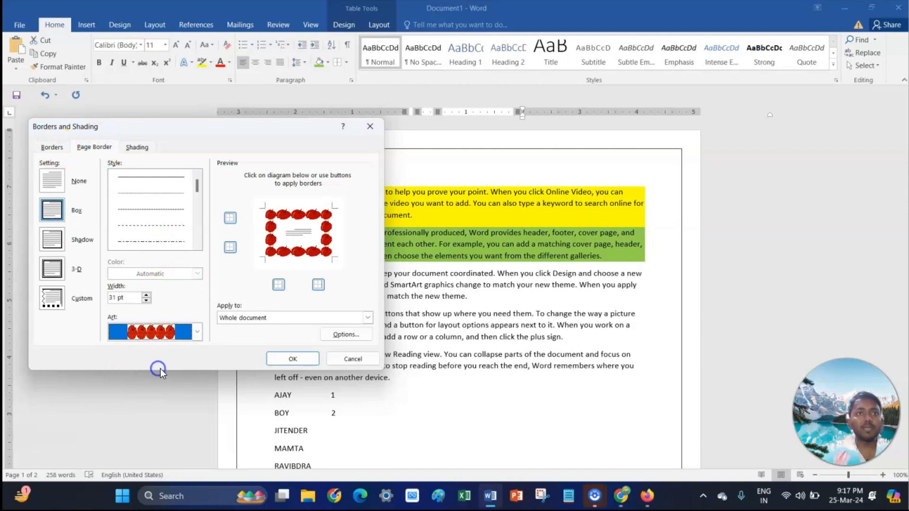
pyautogui.click(292, 359)
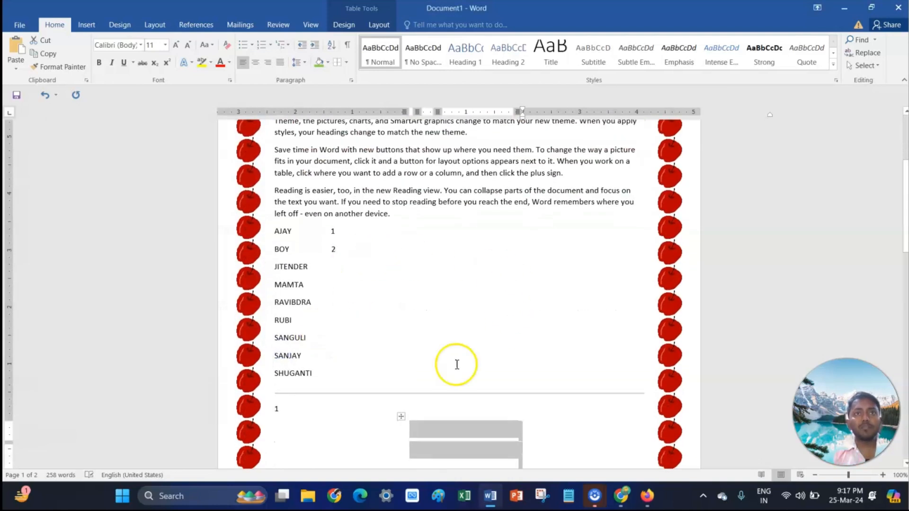
# - Reopen Borders and Shading for the drawn table and choose a light orange shading fill
pyautogui.scroll(5, 446, 369)
pyautogui.scroll(-6, 444, 371)
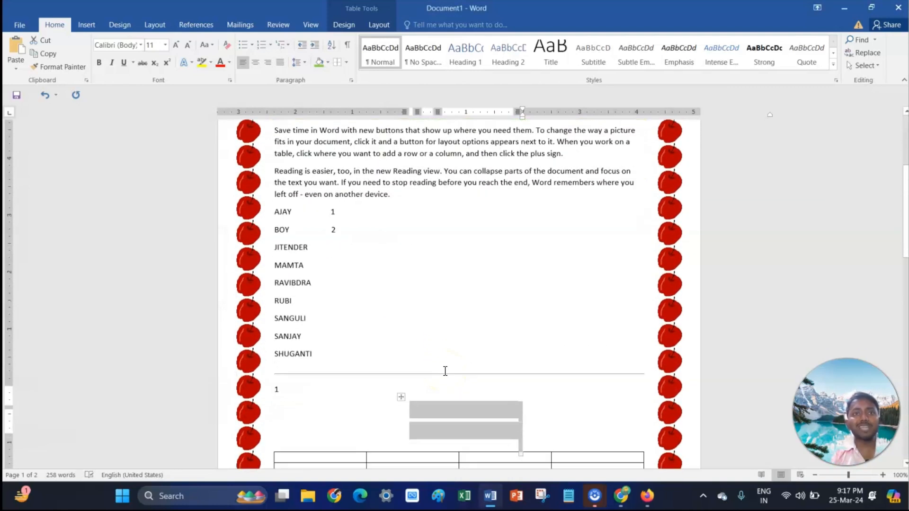
pyautogui.scroll(5, 445, 371)
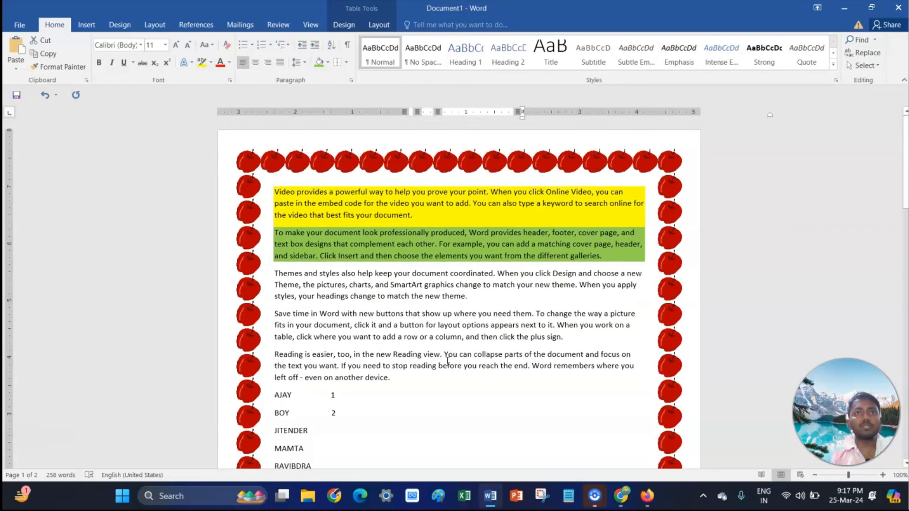
pyautogui.click(327, 62)
pyautogui.click(347, 62)
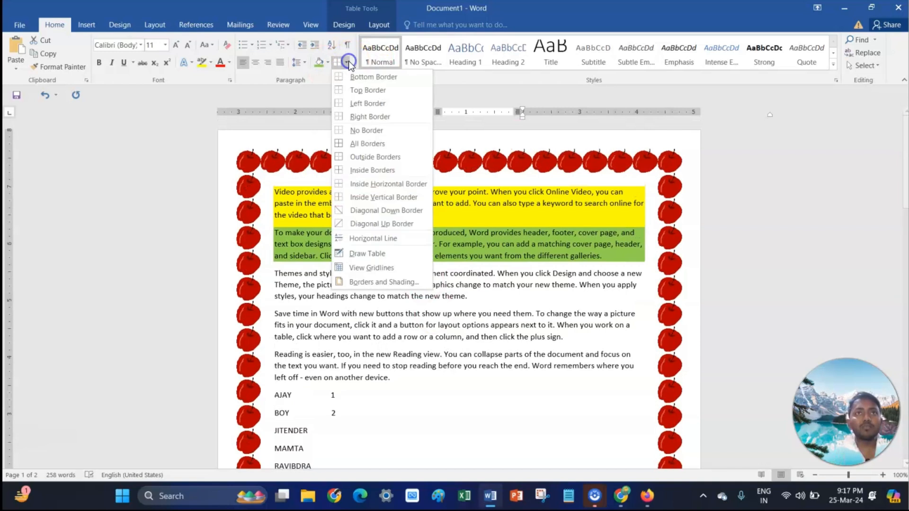
pyautogui.click(378, 284)
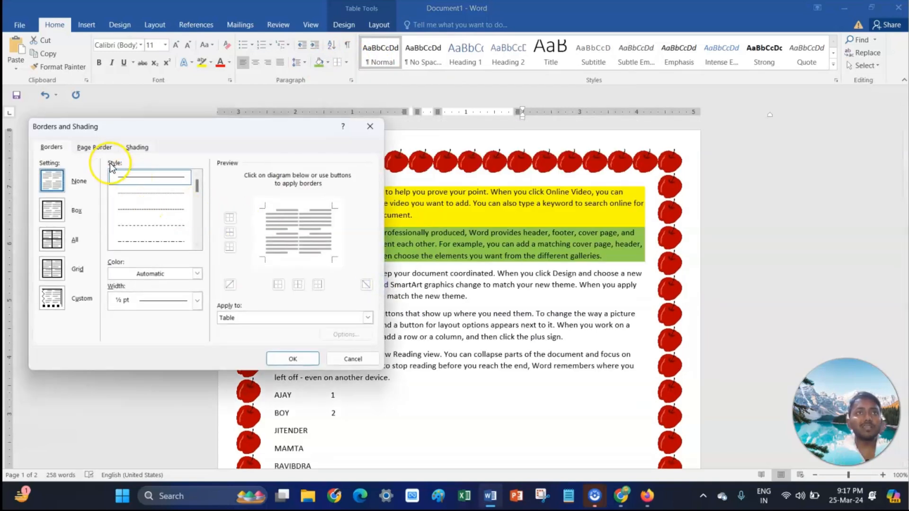
pyautogui.click(137, 151)
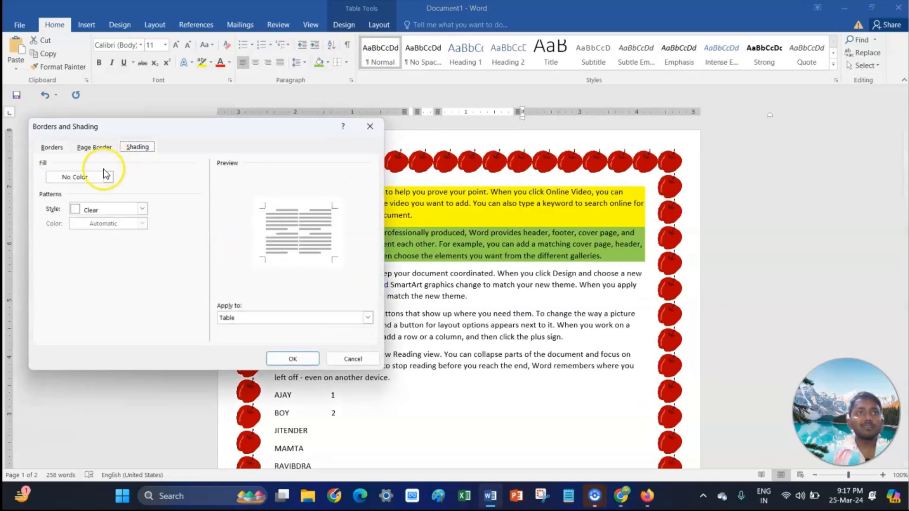
pyautogui.click(92, 181)
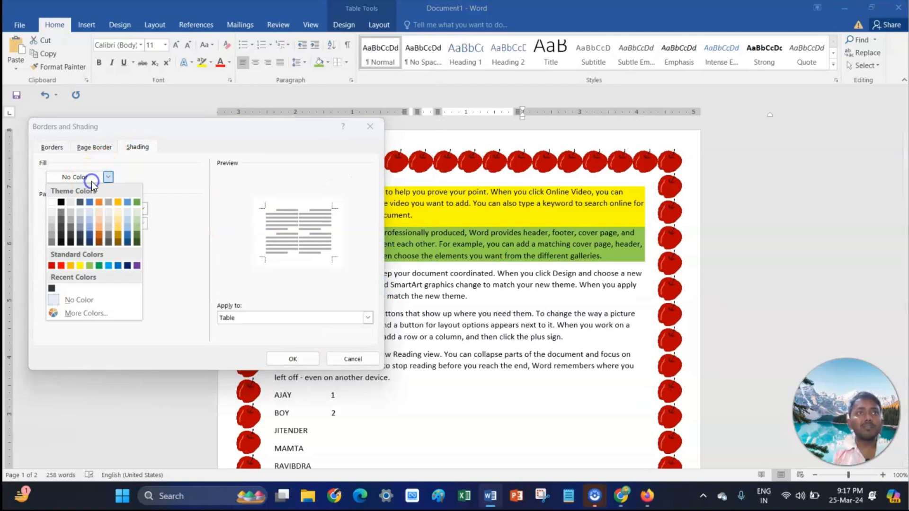
pyautogui.click(97, 229)
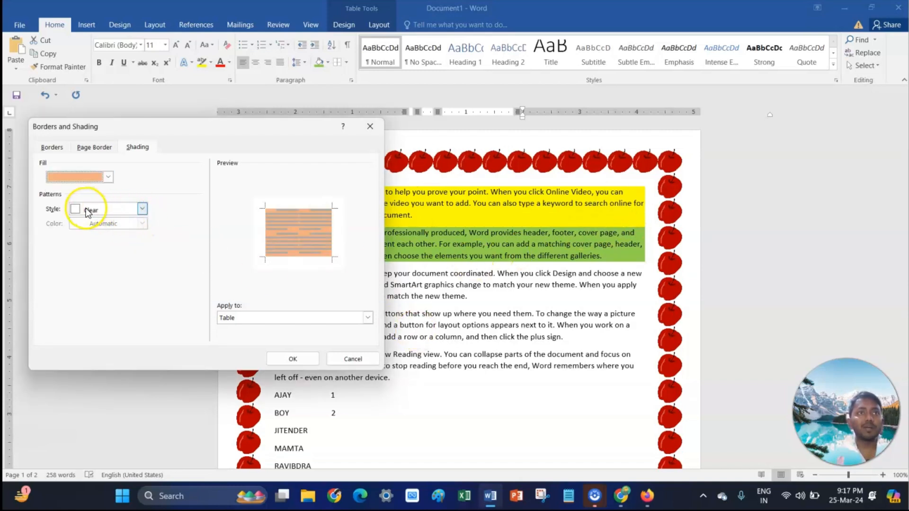
# - Set a 5% shading pattern in blue, apply it to the paragraph, and confirm
pyautogui.click(142, 210)
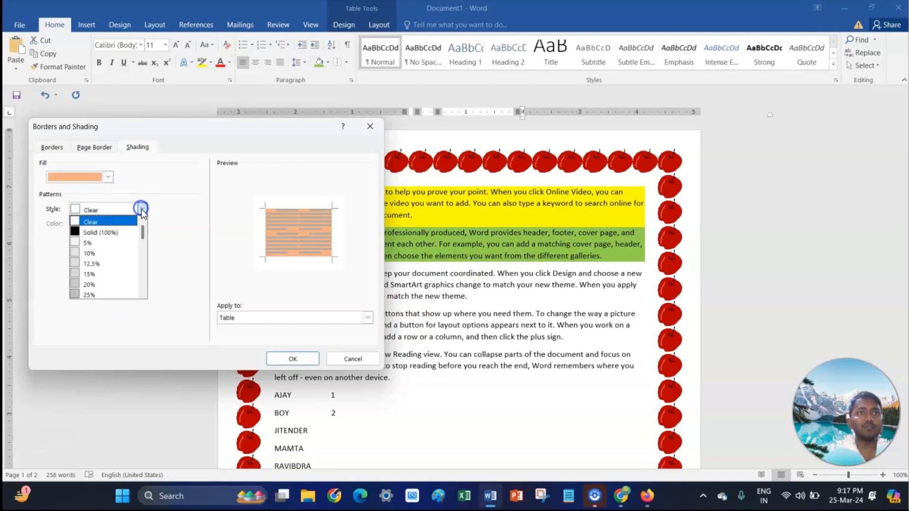
pyautogui.click(118, 243)
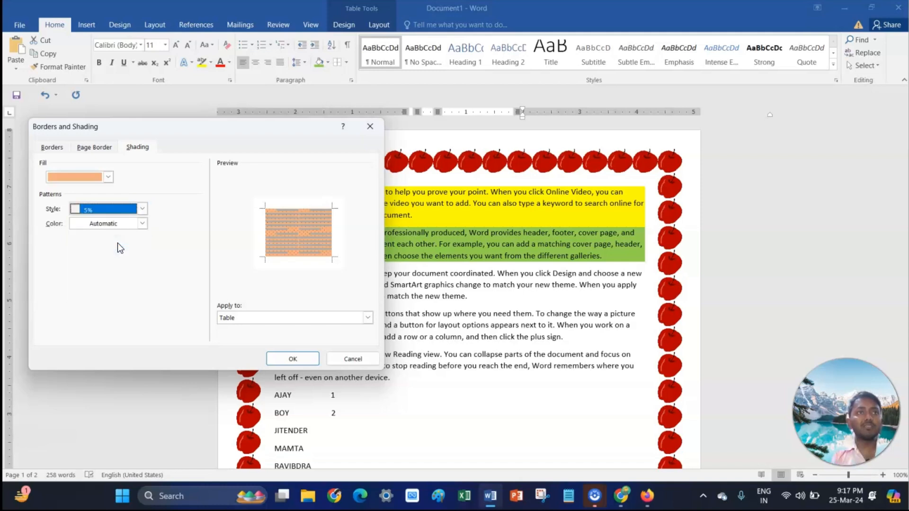
pyautogui.click(121, 224)
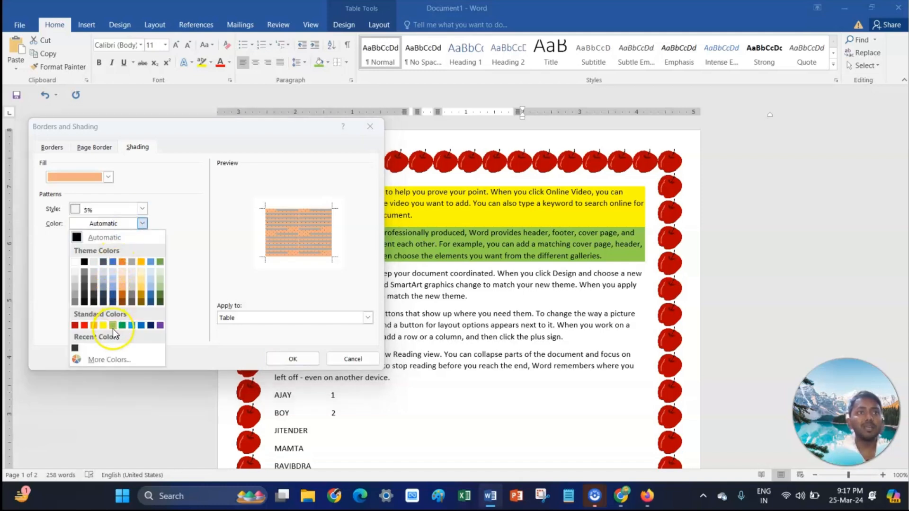
pyautogui.click(141, 325)
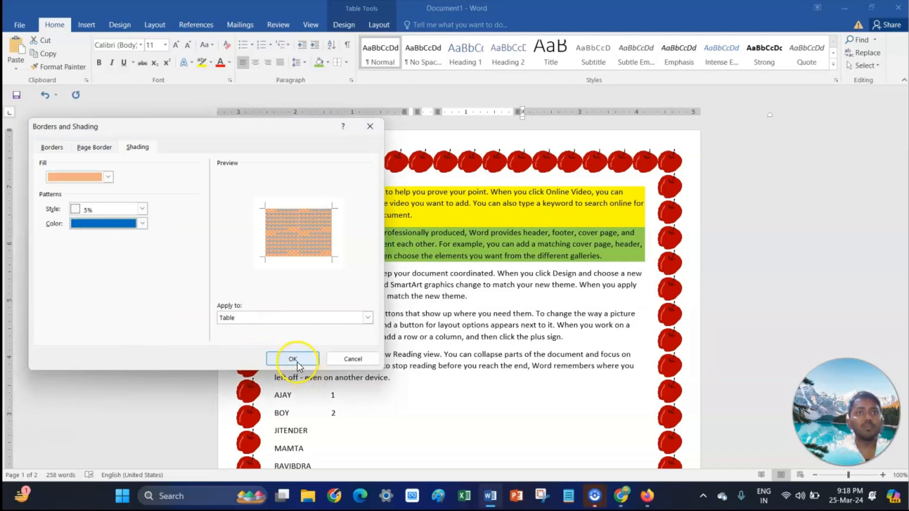
pyautogui.click(279, 320)
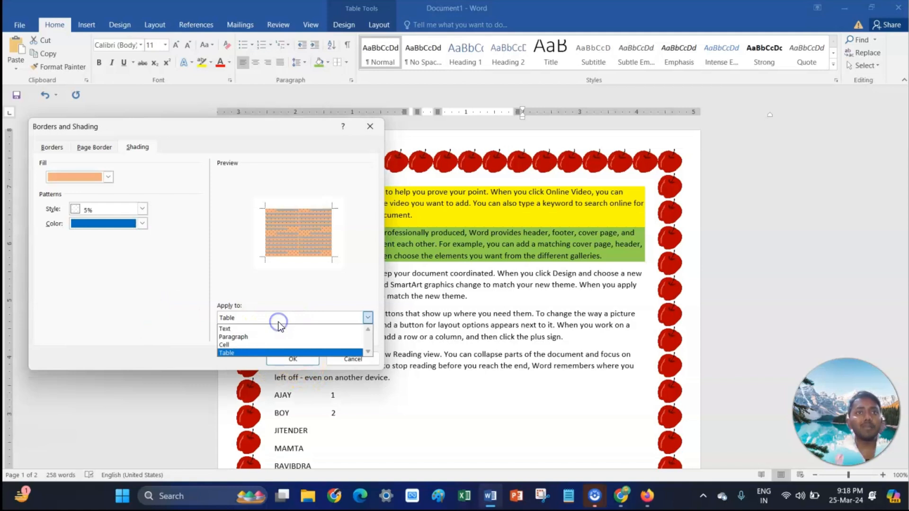
pyautogui.click(256, 336)
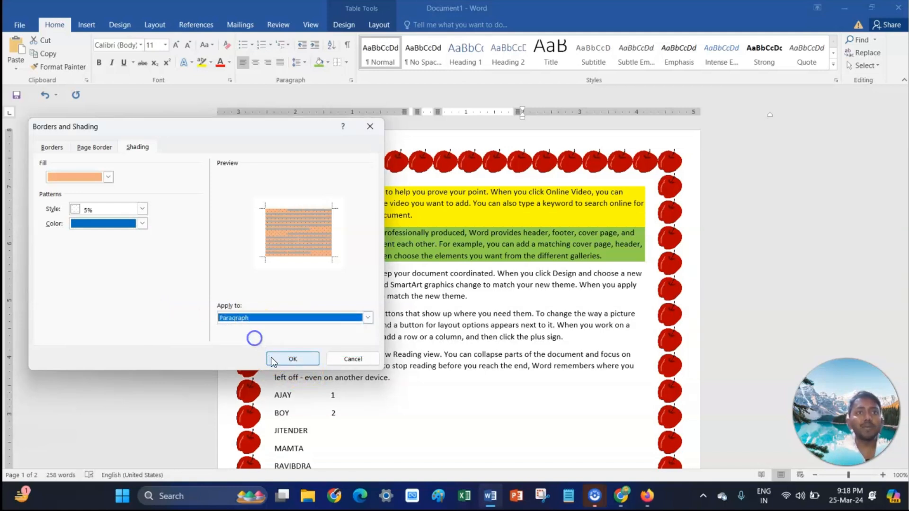
pyautogui.click(292, 359)
pyautogui.scroll(-4, 483, 378)
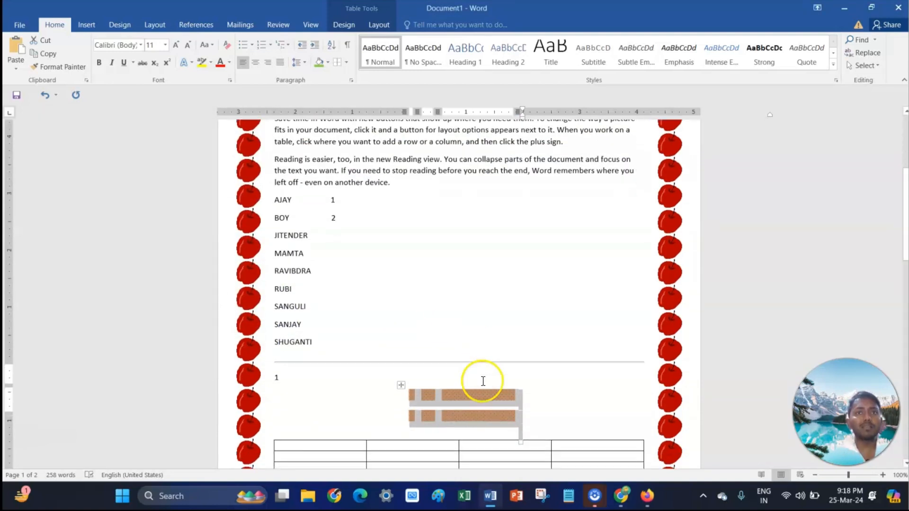
pyautogui.click(477, 334)
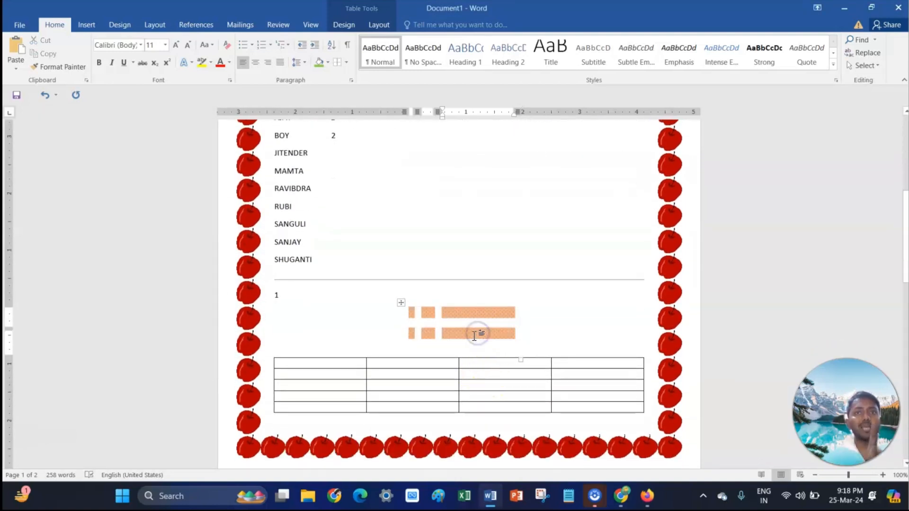
pyautogui.scroll(10, 474, 336)
pyautogui.click(351, 278)
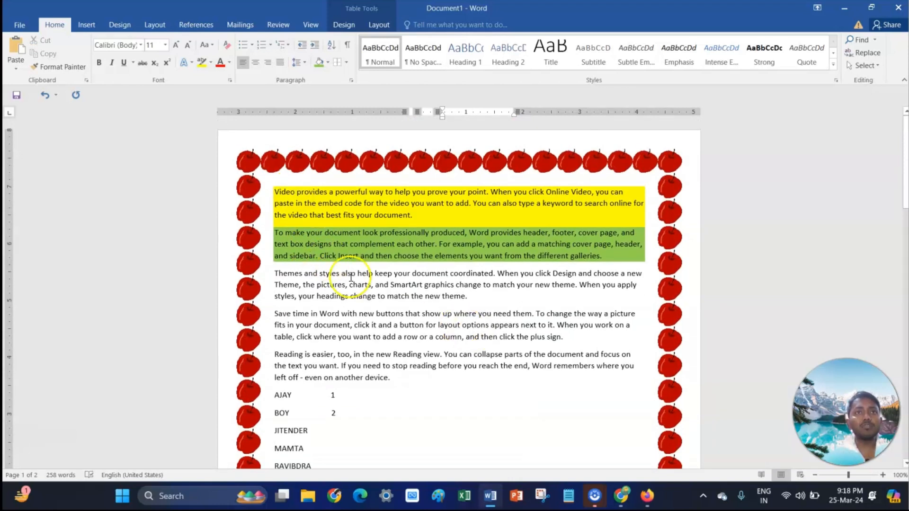
pyautogui.click(327, 62)
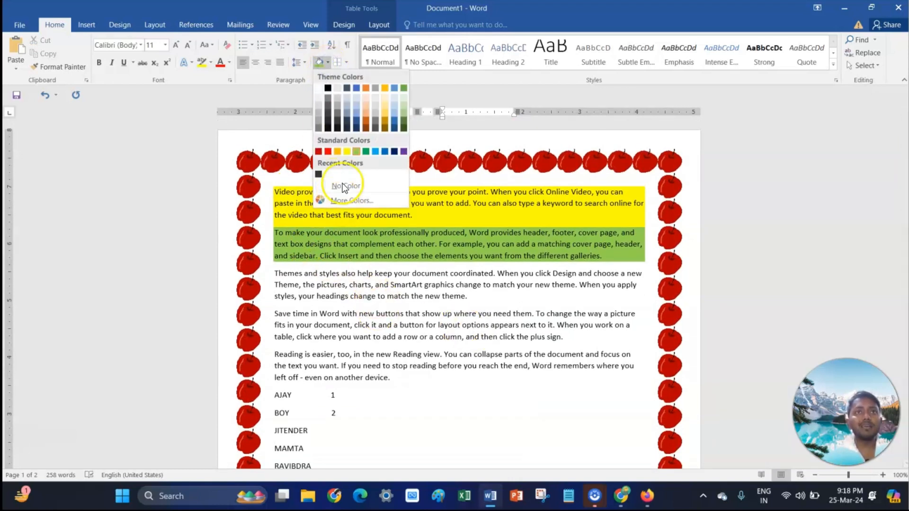
pyautogui.click(348, 67)
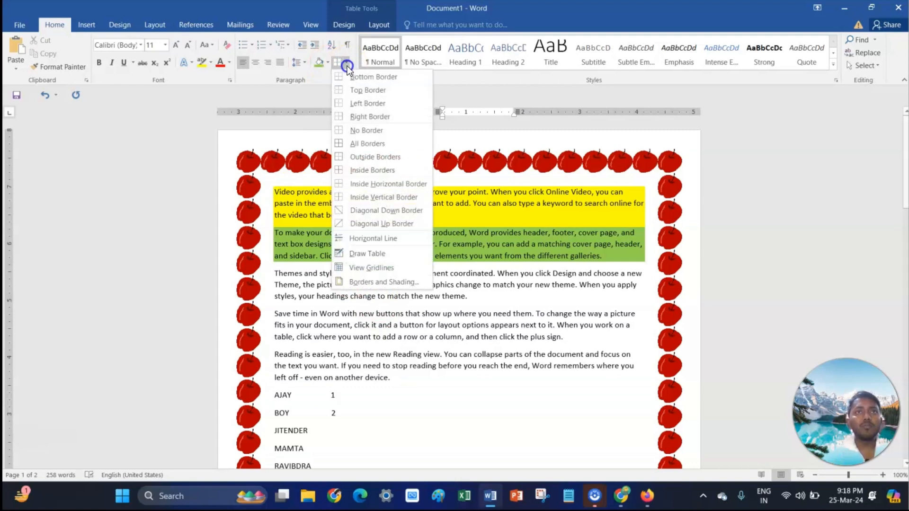
pyautogui.click(377, 279)
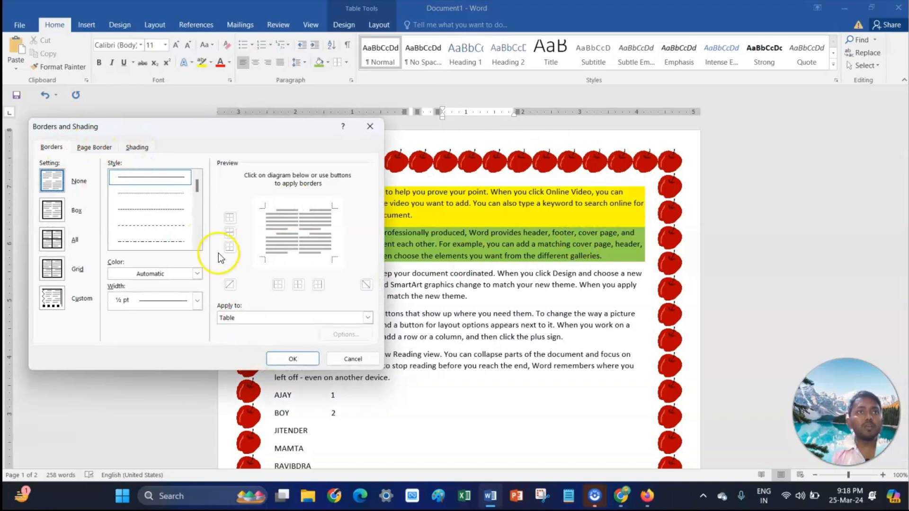
pyautogui.click(197, 244)
pyautogui.click(152, 241)
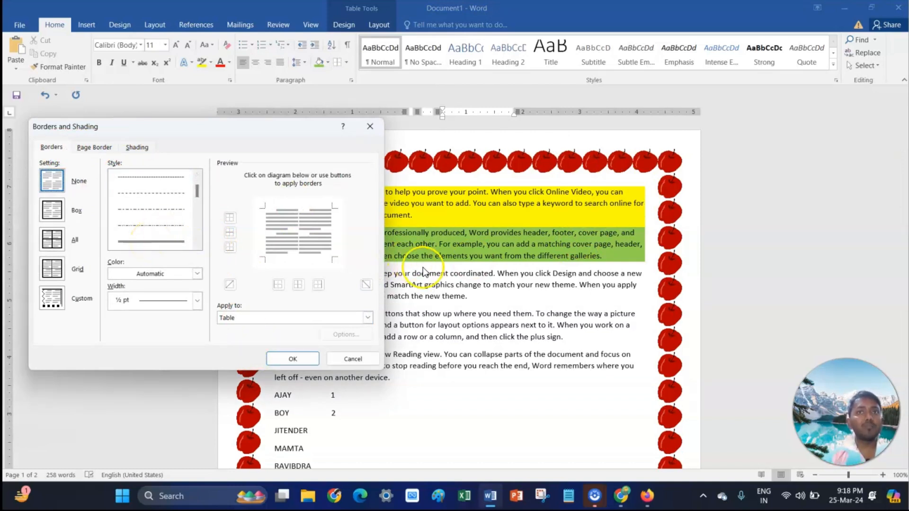
pyautogui.click(465, 306)
pyautogui.click(353, 359)
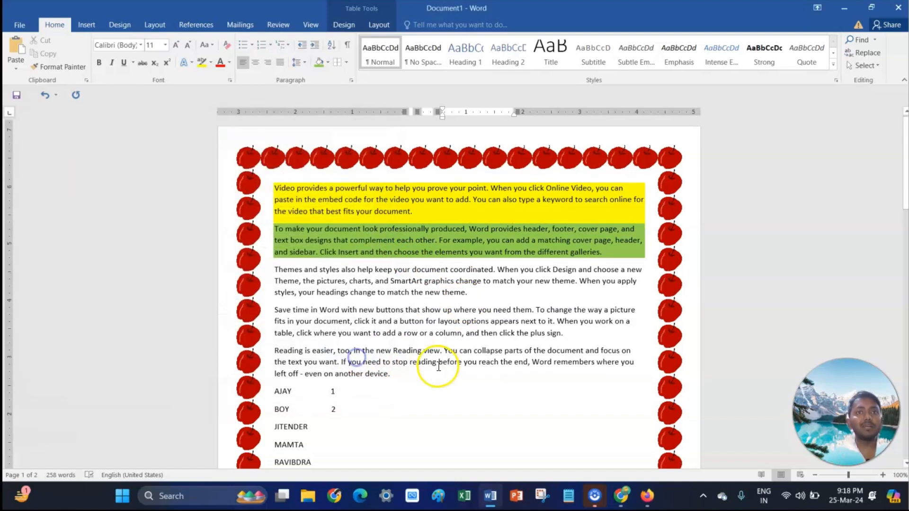
# - Select the lower table, open Borders and Shading for it, and choose a double-line border style
pyautogui.scroll(-6, 434, 365)
pyautogui.click(380, 404)
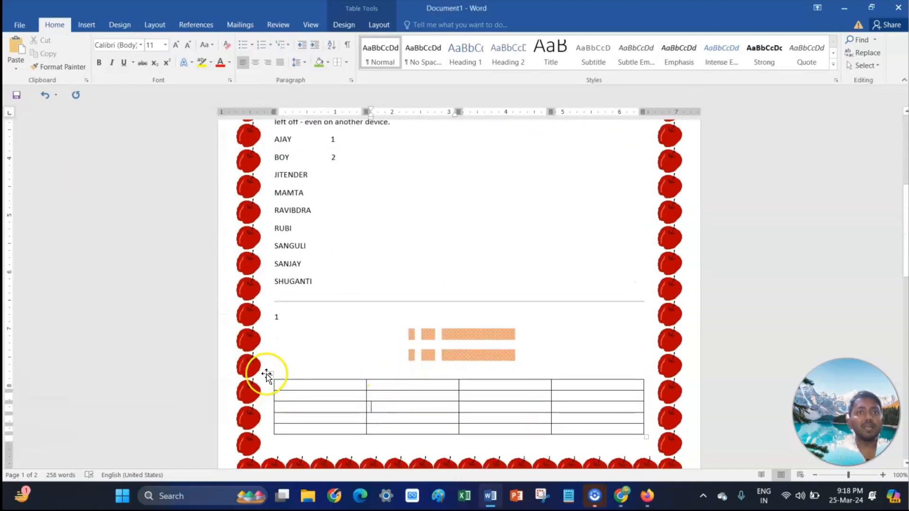
pyautogui.click(270, 375)
pyautogui.click(347, 62)
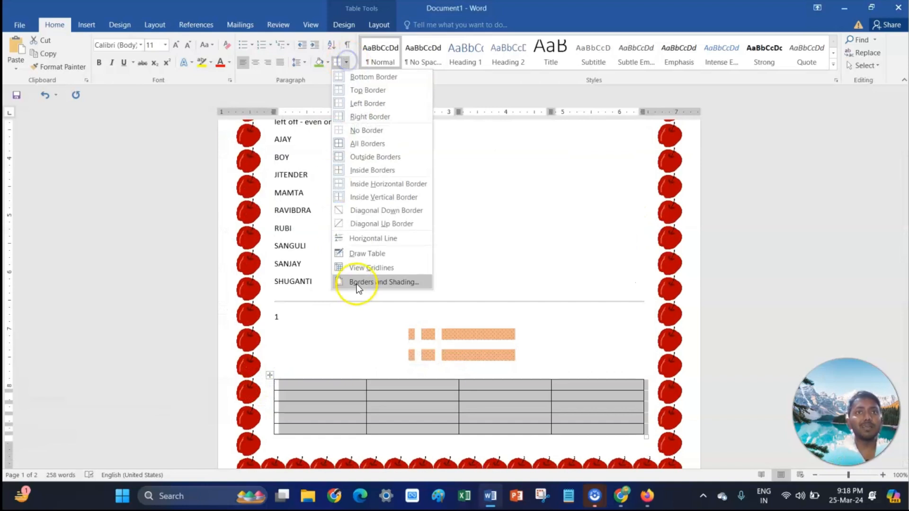
pyautogui.click(365, 284)
pyautogui.click(197, 244)
pyautogui.click(198, 245)
pyautogui.click(198, 245)
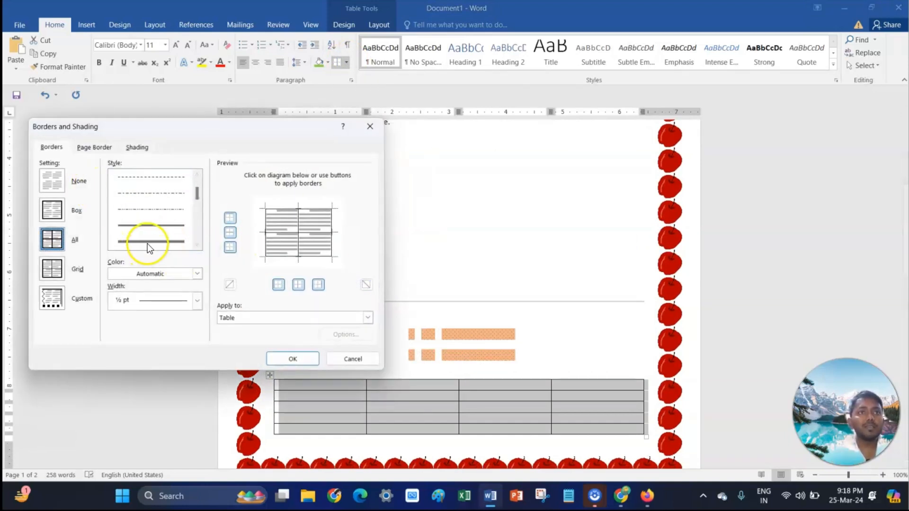
pyautogui.click(147, 243)
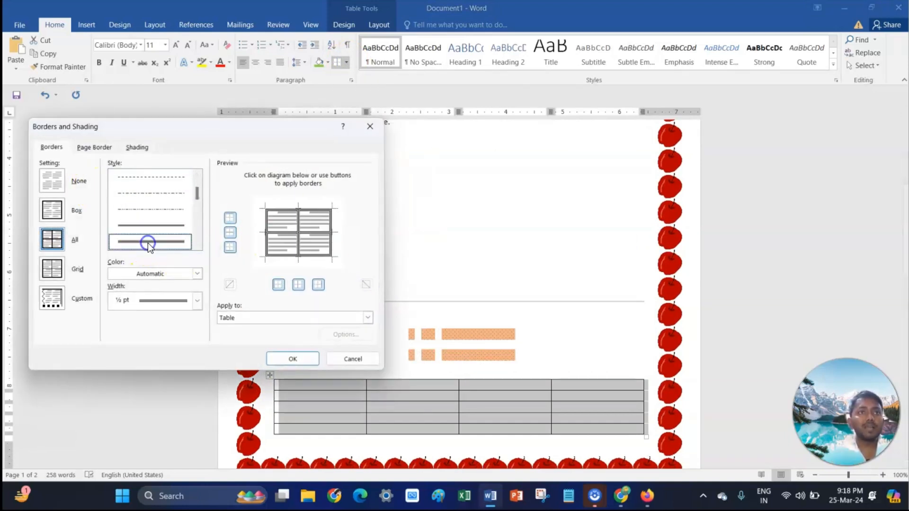
# - Set the table border colour to green and width to 3 pt, choose the Grid setting, and apply
pyautogui.click(166, 279)
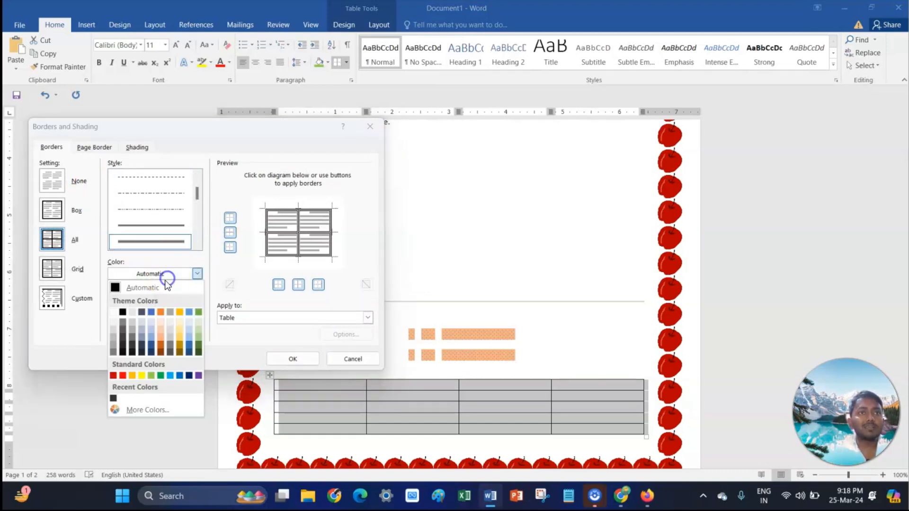
pyautogui.click(160, 376)
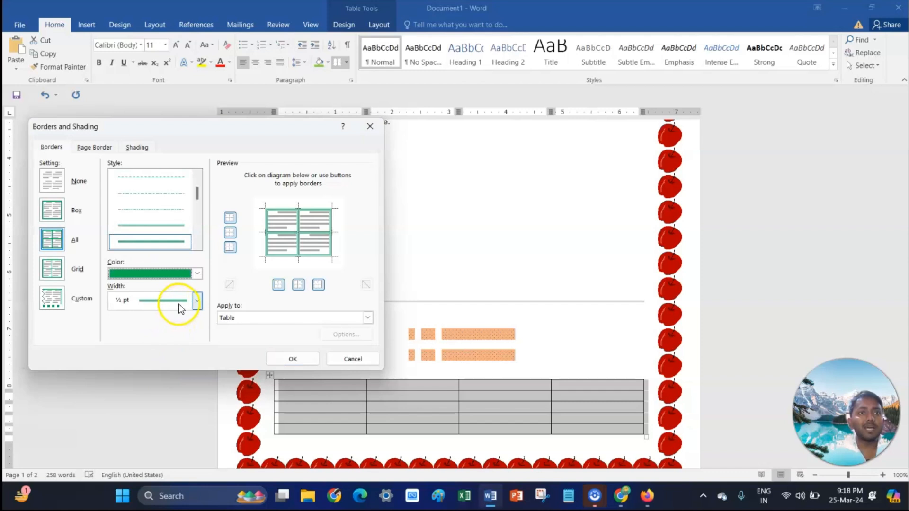
pyautogui.click(197, 300)
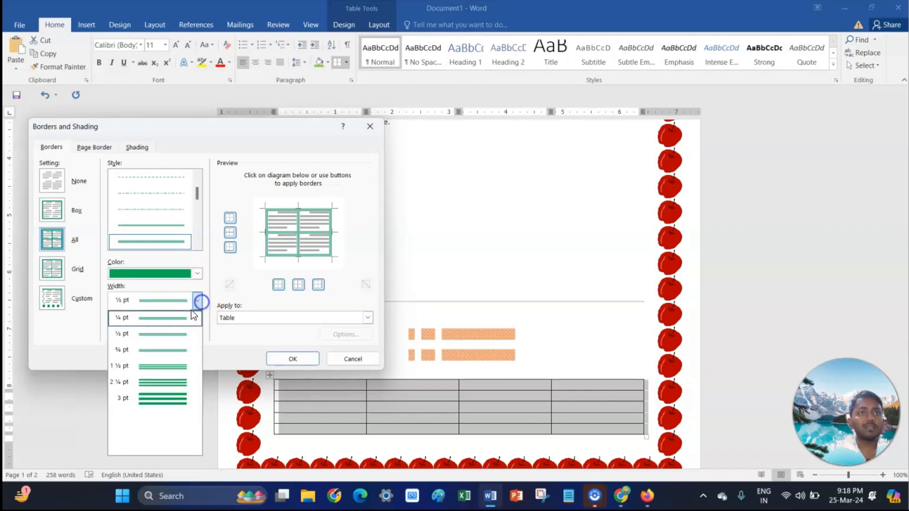
pyautogui.click(163, 400)
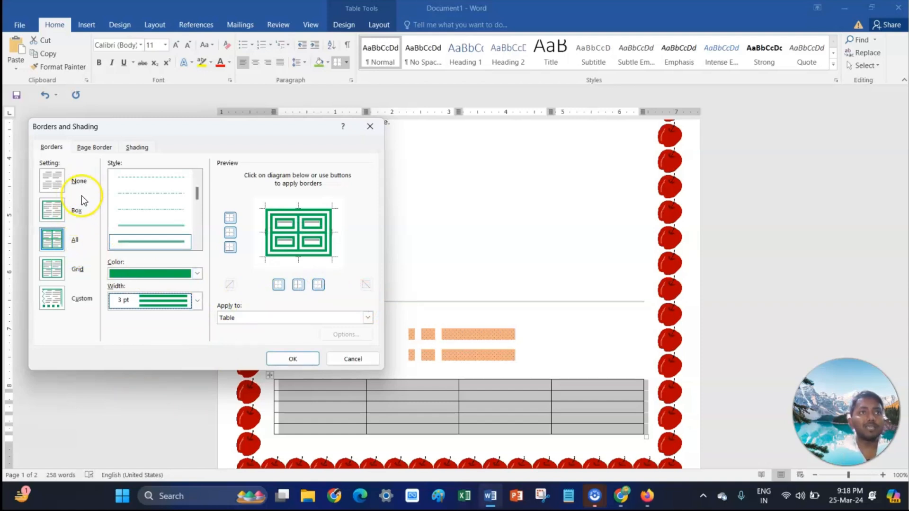
pyautogui.click(58, 274)
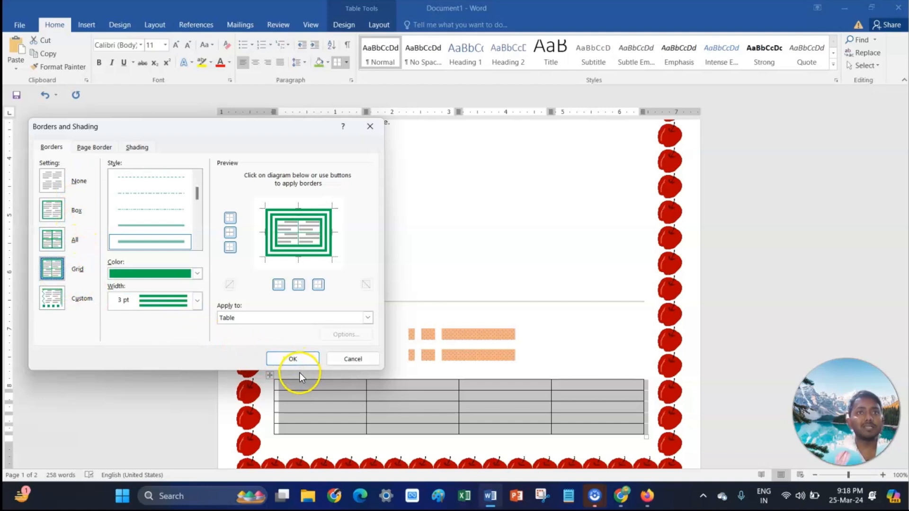
pyautogui.click(292, 359)
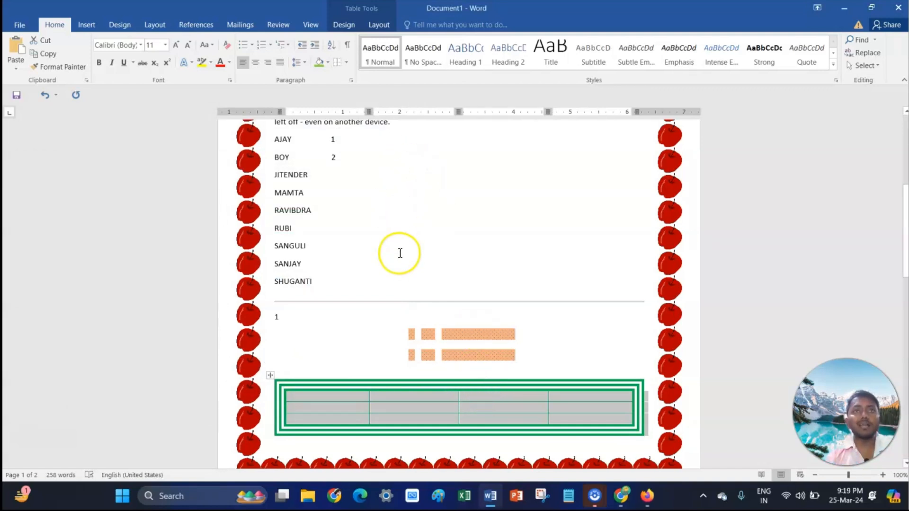
# - Show paragraph and formatting marks throughout the document
pyautogui.click(347, 63)
pyautogui.click(490, 243)
pyautogui.scroll(8, 489, 244)
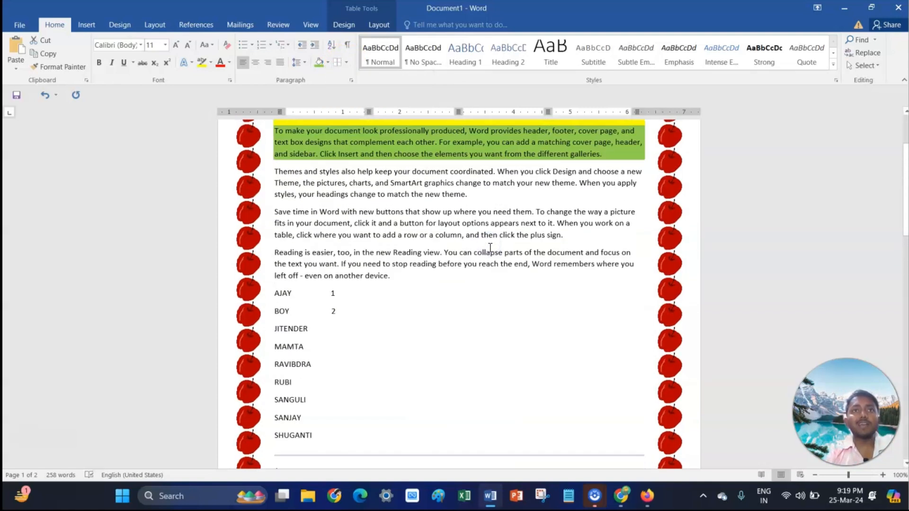
pyautogui.click(281, 163)
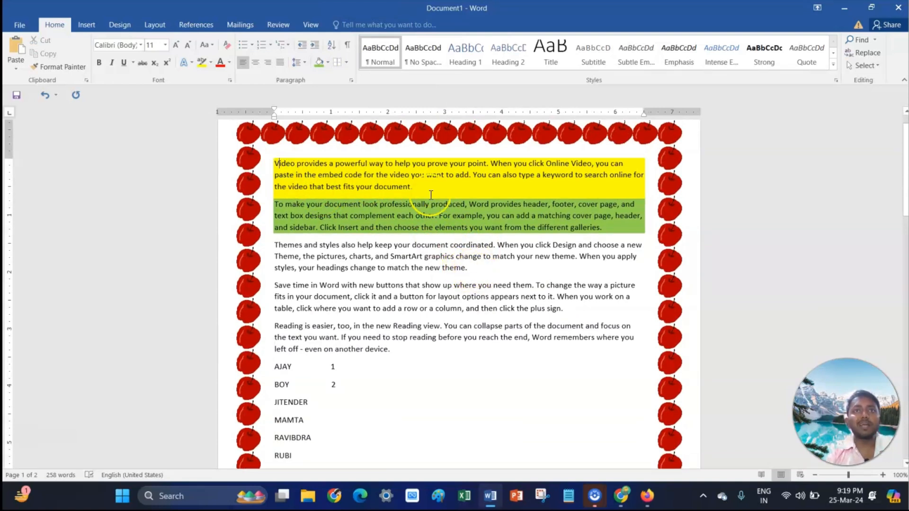
pyautogui.click(347, 49)
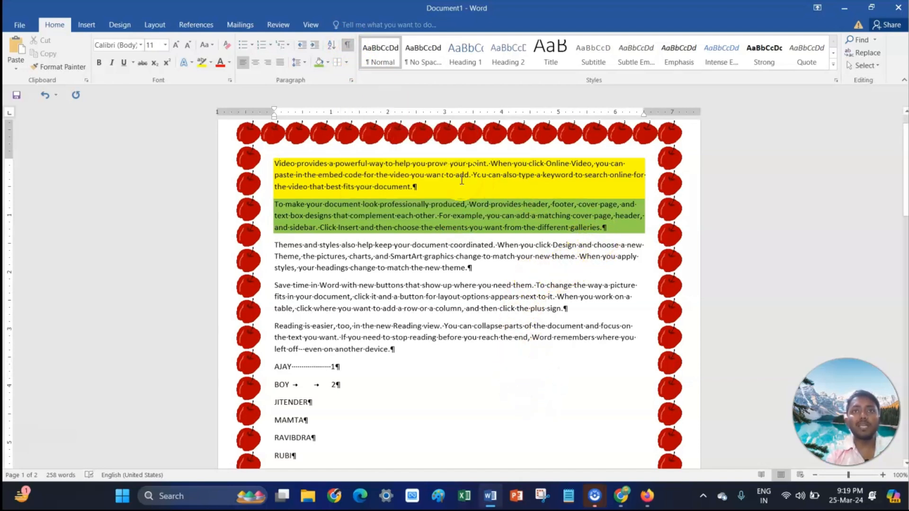
pyautogui.scroll(-6, 435, 346)
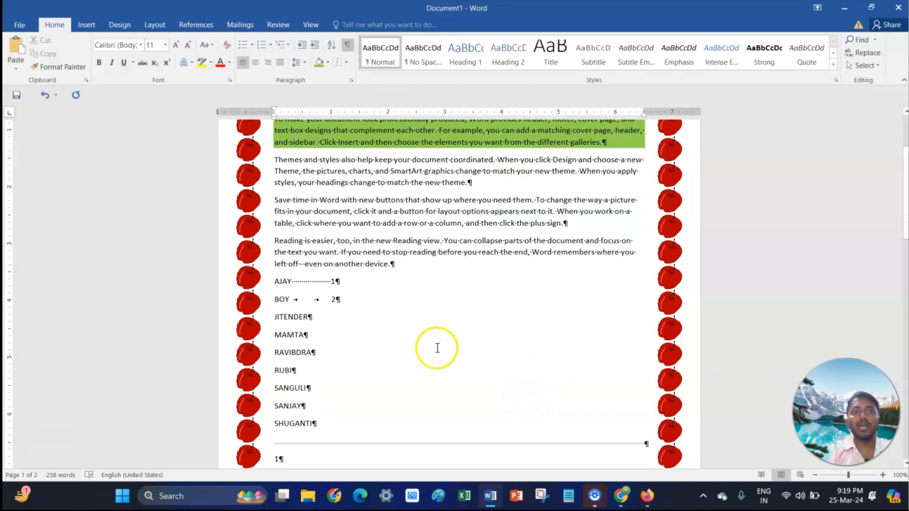
pyautogui.scroll(-8, 436, 351)
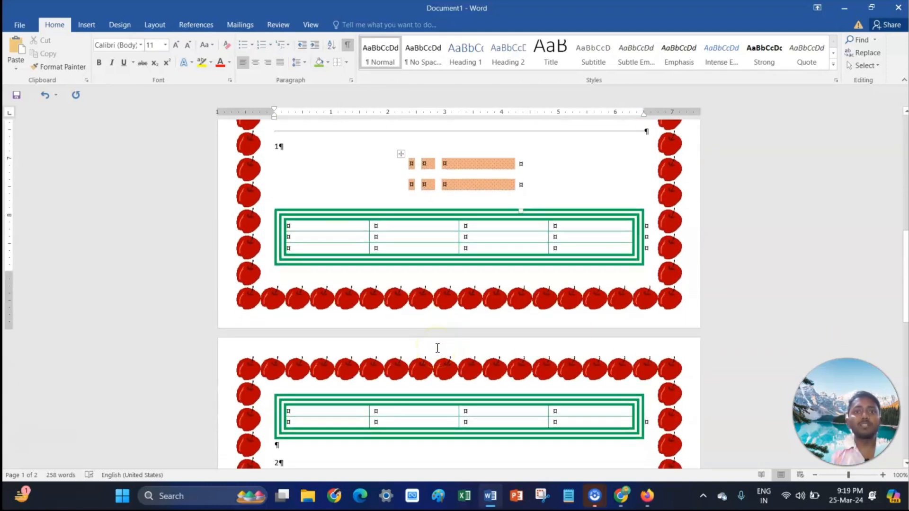